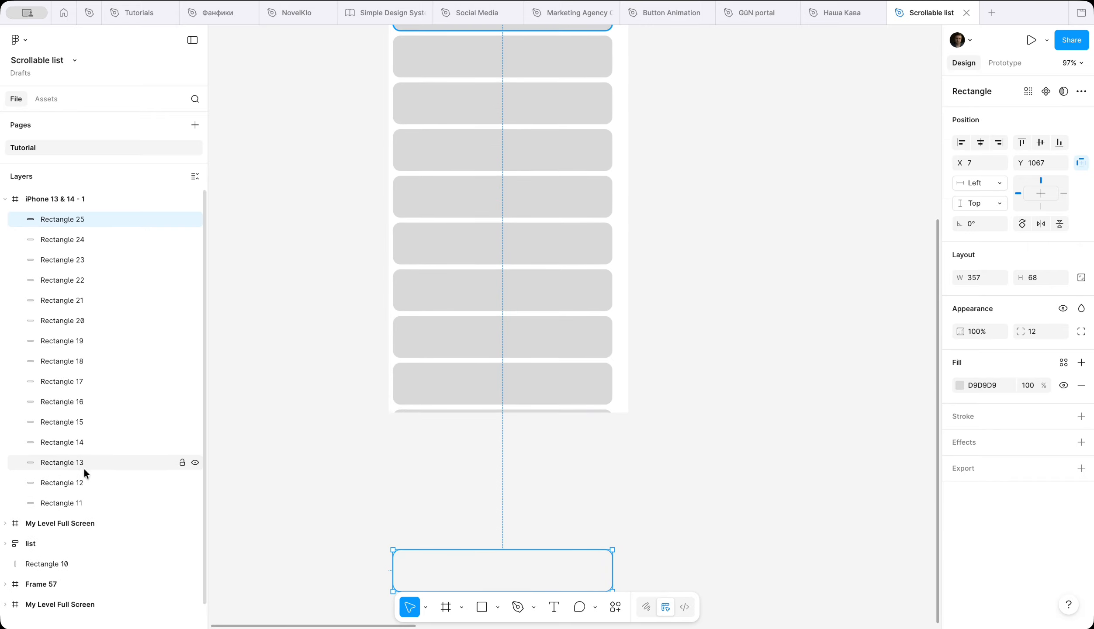
Step: Wrap the list item rectangles, Rectangle 12 to Rectangle 25, in a vertical auto layout frame below the header
shift+click(83, 478)
scroll(379, 282, up, 5)
key(shift+a)
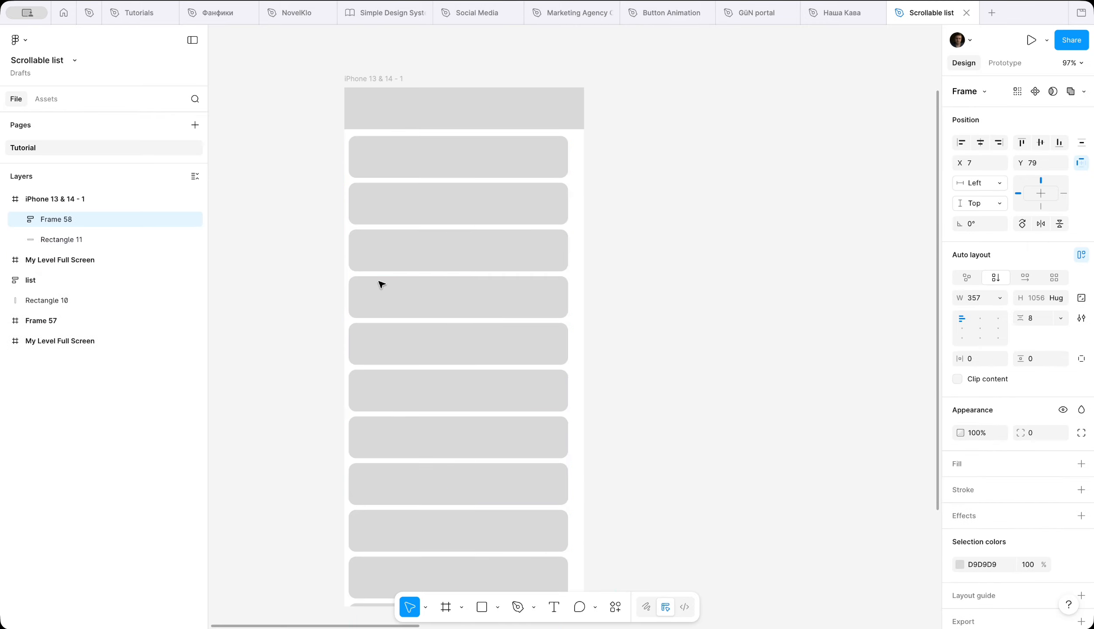
scroll(476, 248, up, 5)
scroll(443, 308, down, 5)
scroll(443, 308, down, 3)
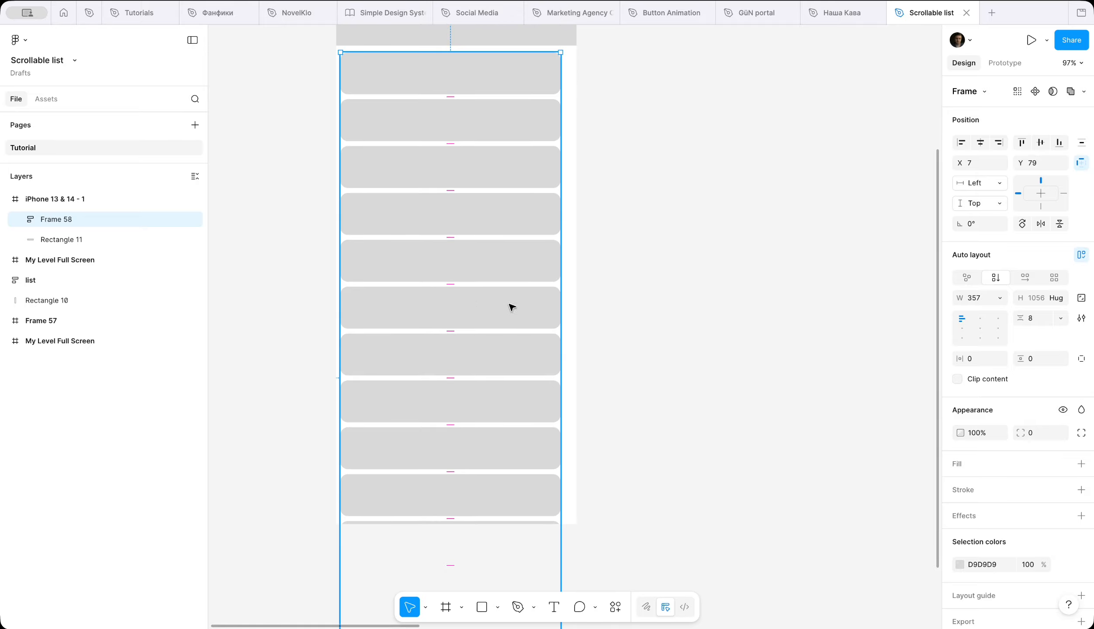
click(650, 308)
Step: Draw a narrow vertical frame about 12 by 127 in the gap beside the list to serve as the scrollbar track
scroll(650, 307, up, 6)
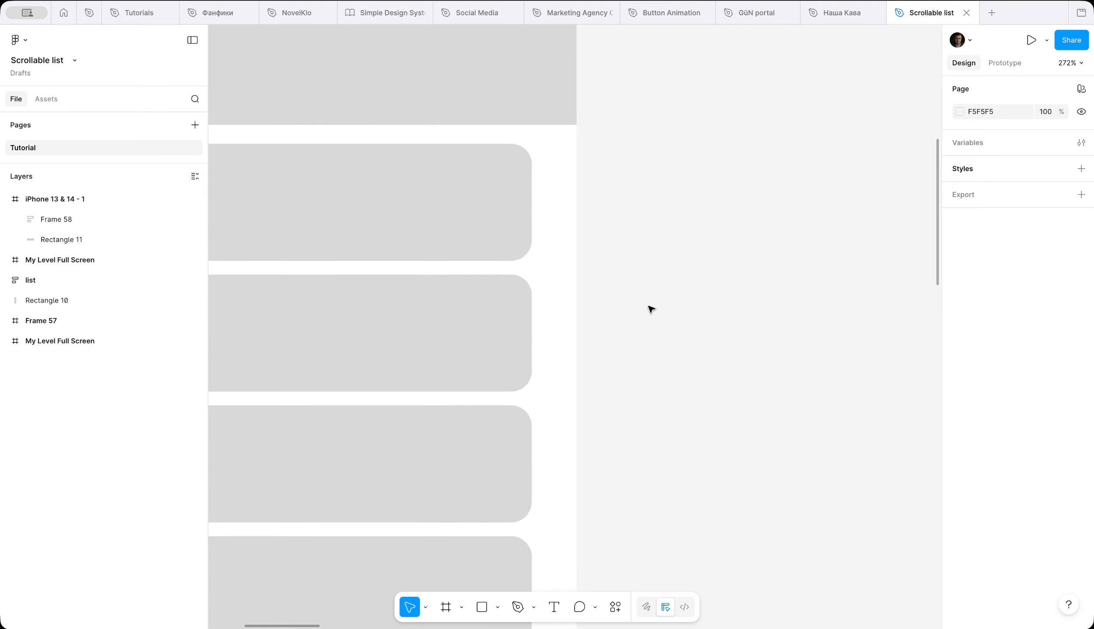
scroll(650, 308, up, 2)
click(447, 608)
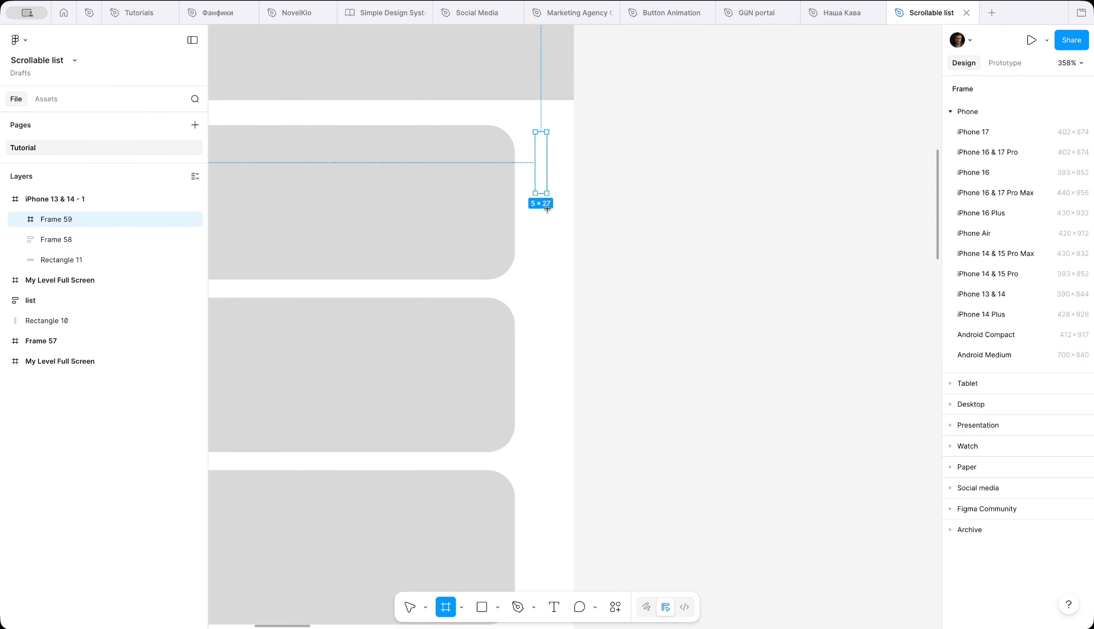
drag(559, 406, 563, 420)
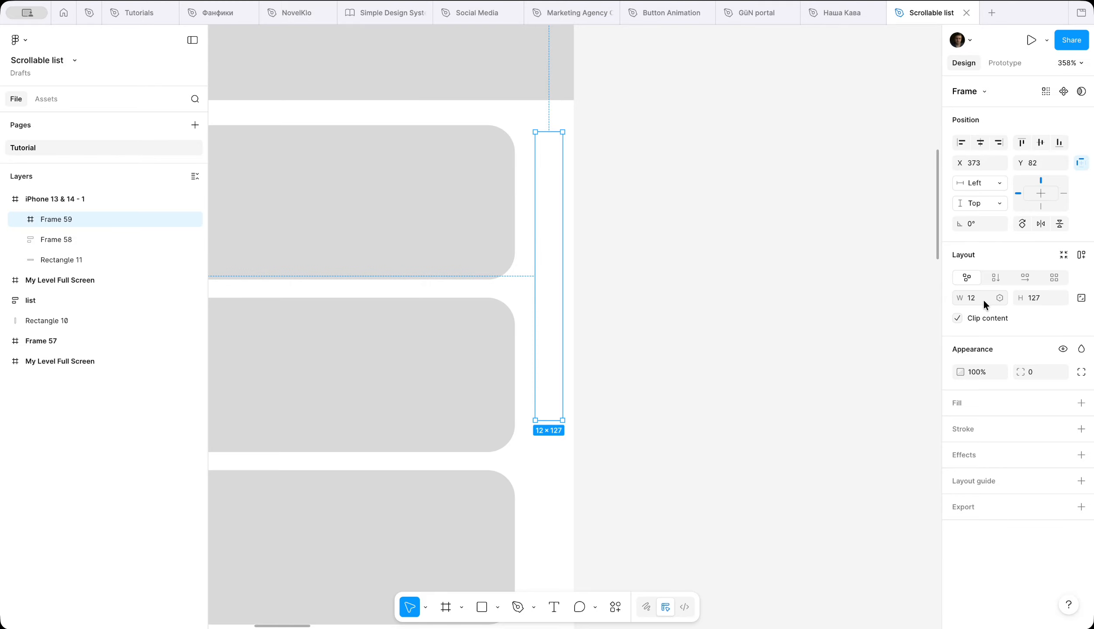
Step: Give the scrollbar track an EAEAEA fill and a corner radius of 12, placing it at X 371, Y 79
click(1081, 402)
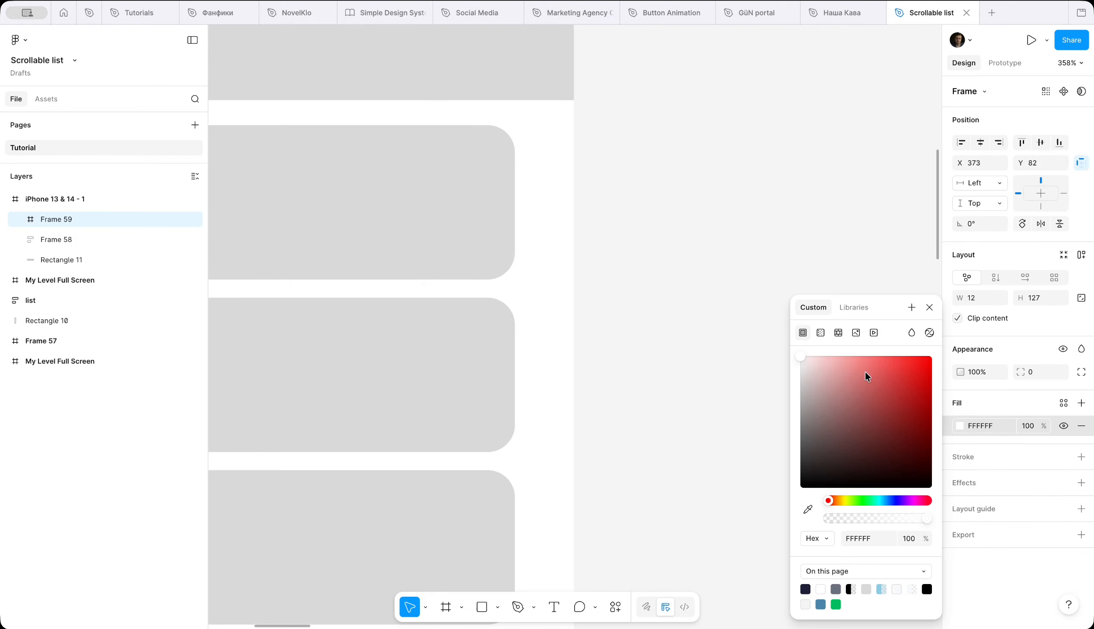
click(867, 590)
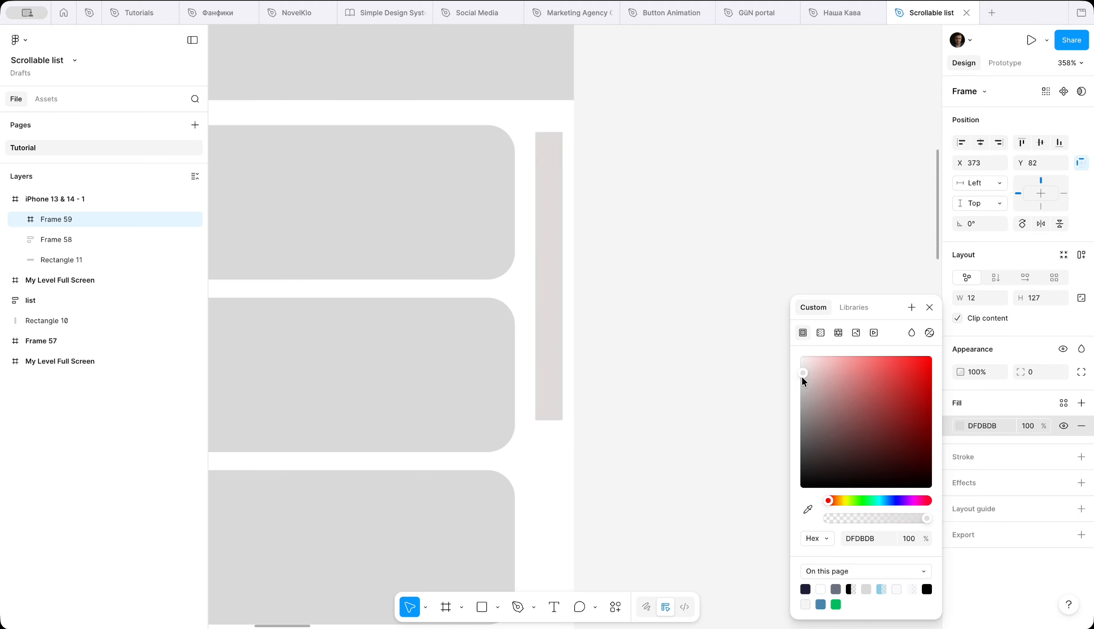
drag(803, 380, 796, 376)
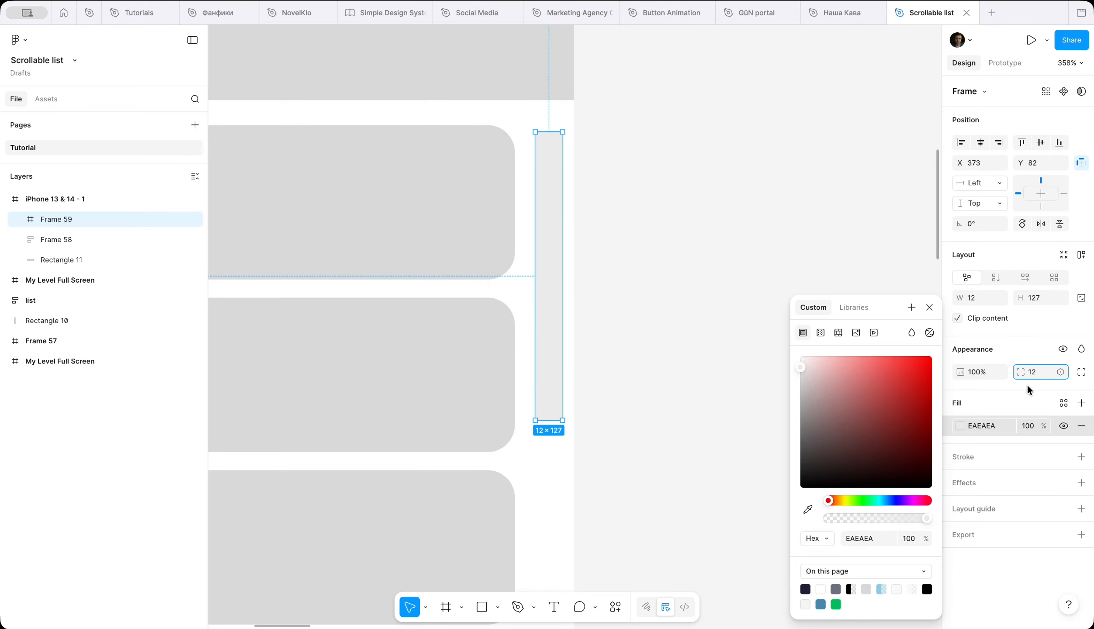
key(Return)
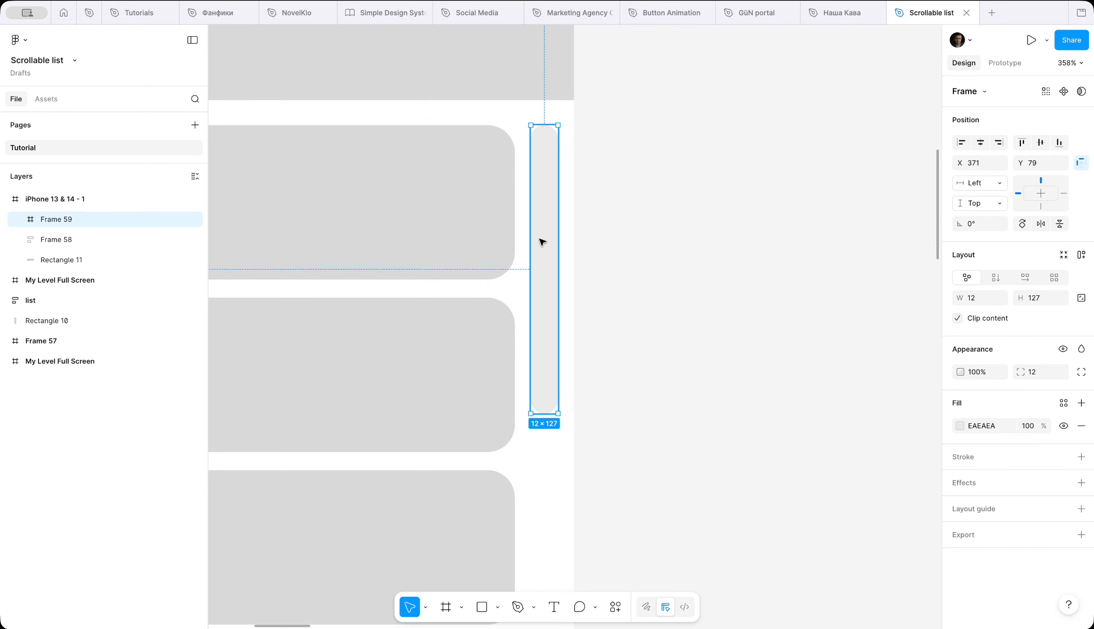
Step: Draw a scrollbar thumb rectangle inside the track, sized 8 by 24 with a corner radius of 12
scroll(542, 242, up, 5)
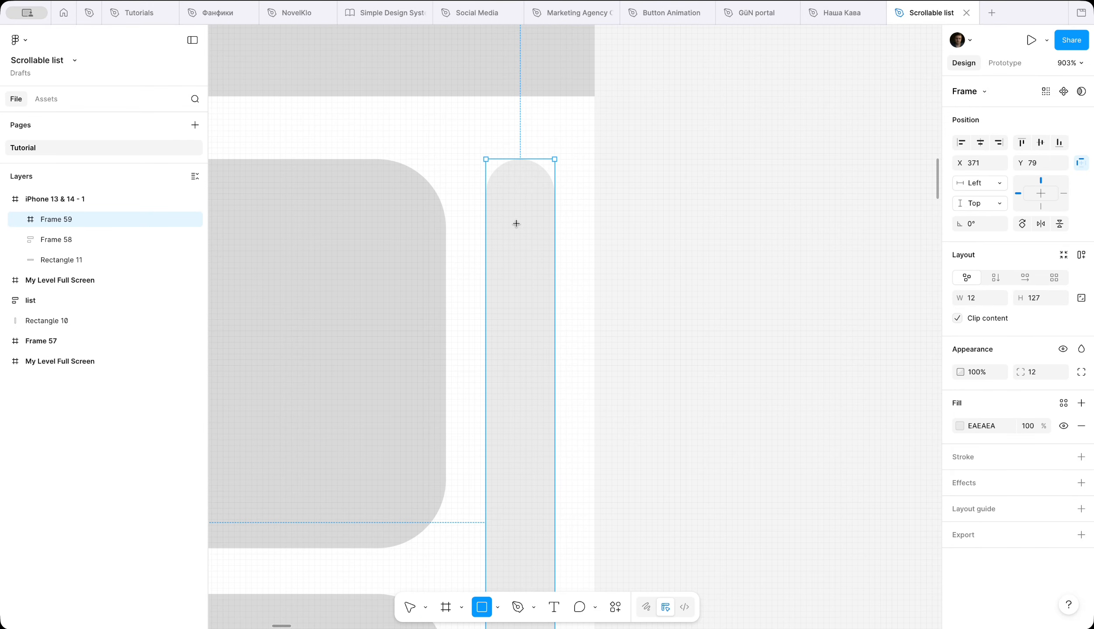
drag(516, 224, 534, 324)
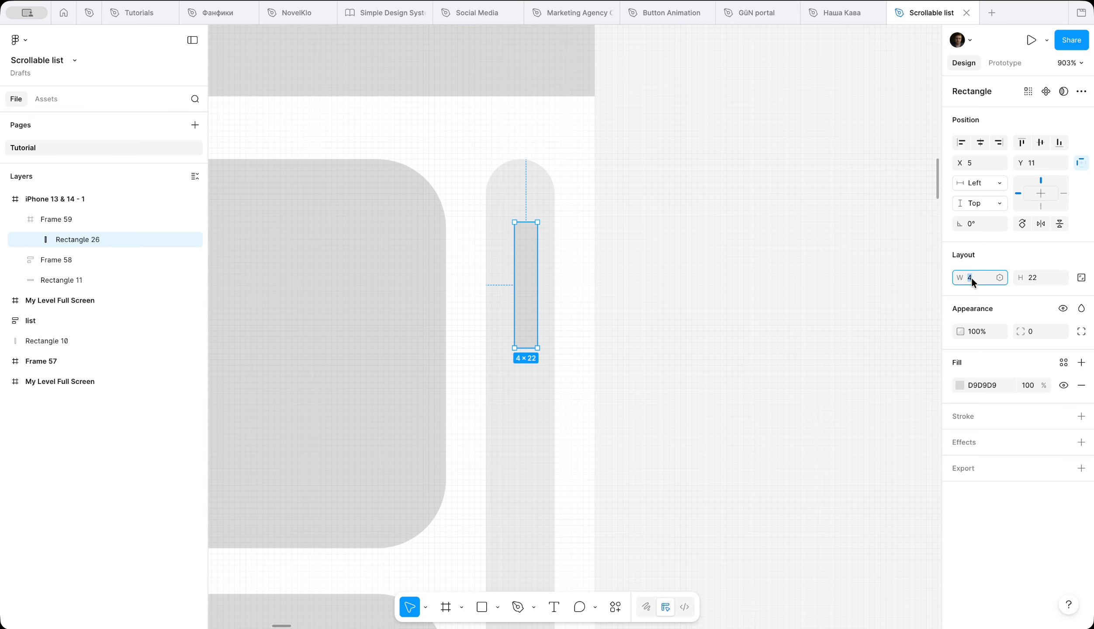
key(Tab)
text(2)
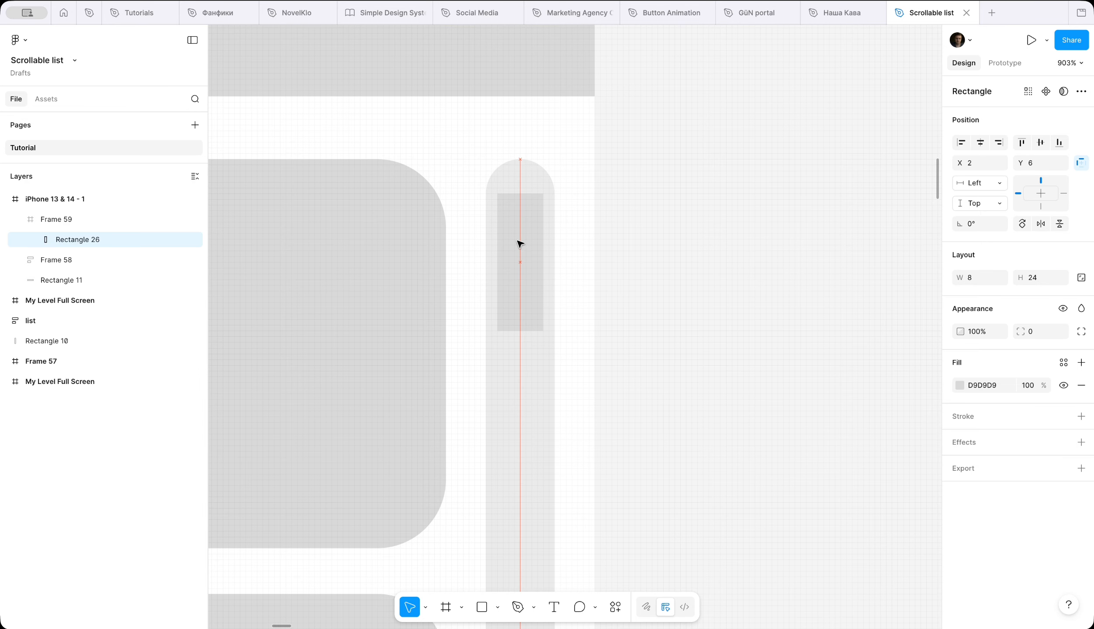
text(12)
key(Return)
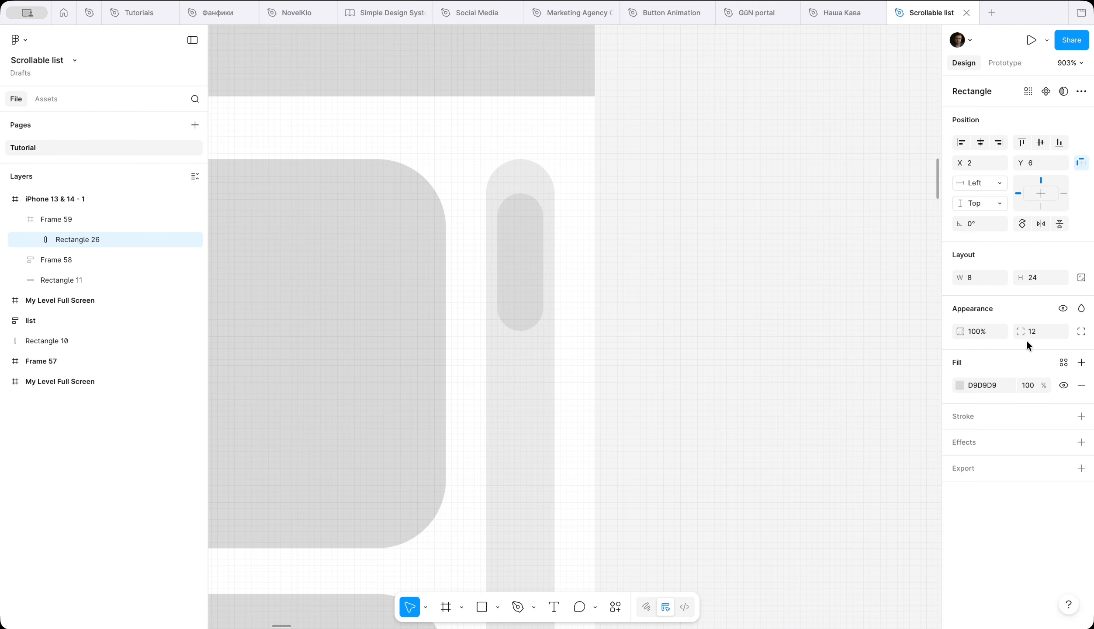
Step: Fill the thumb with dark grey 585858 and move it to X 2, Y 2 within the track
click(960, 385)
click(800, 409)
drag(796, 420, 797, 447)
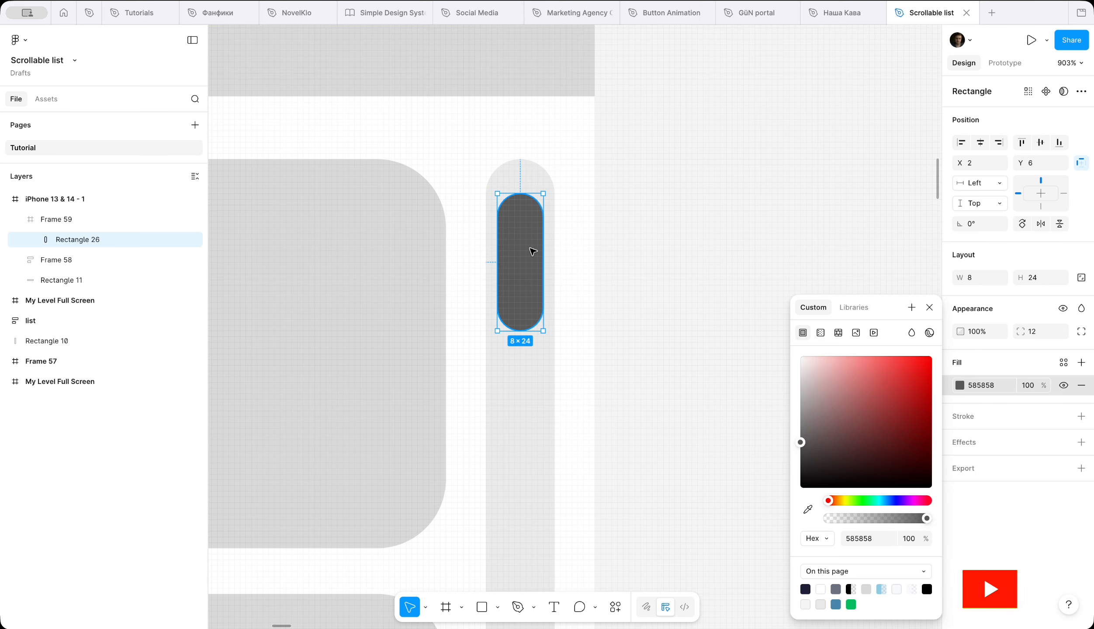
click(929, 308)
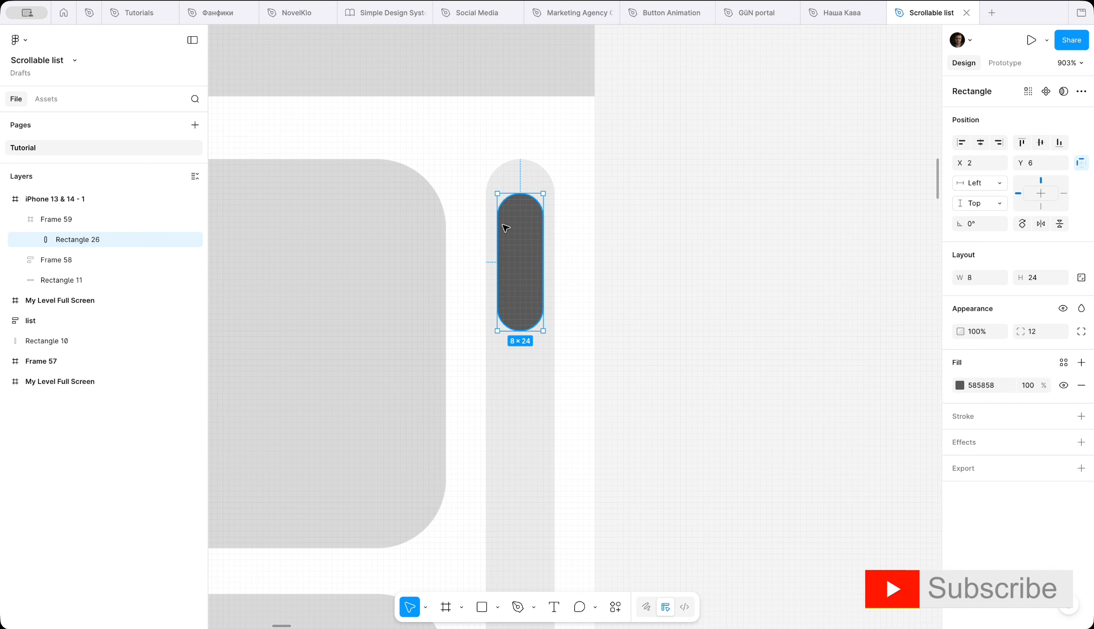
click(569, 247)
Step: Lengthen the scrollbar track downward until it ends near the bottom of the phone frame
scroll(660, 255, down, 10)
click(619, 208)
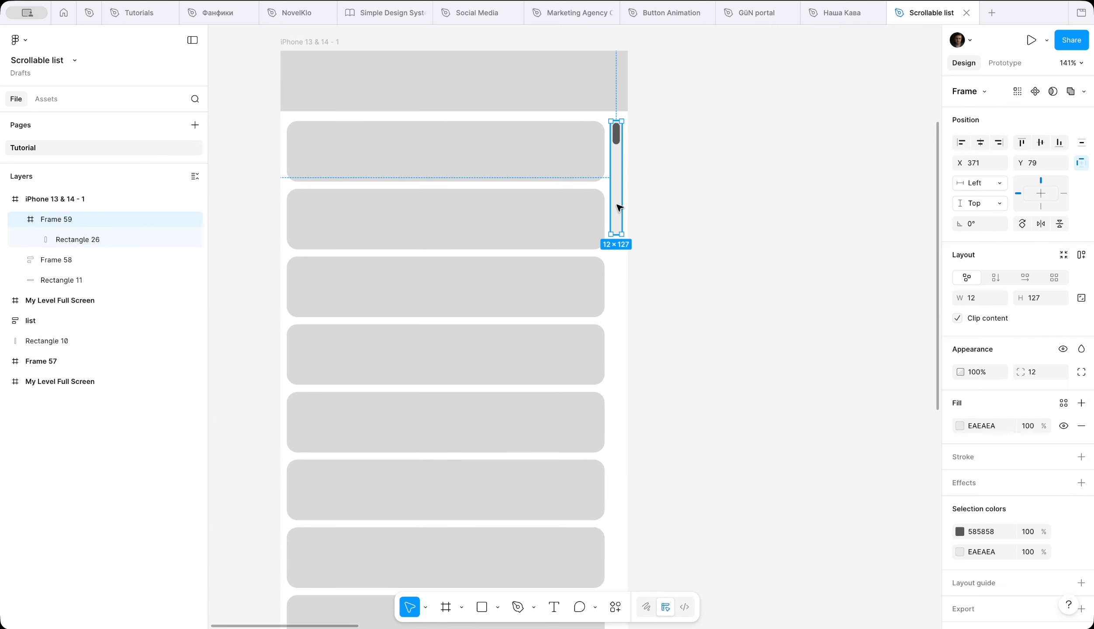
scroll(621, 445, down, 5)
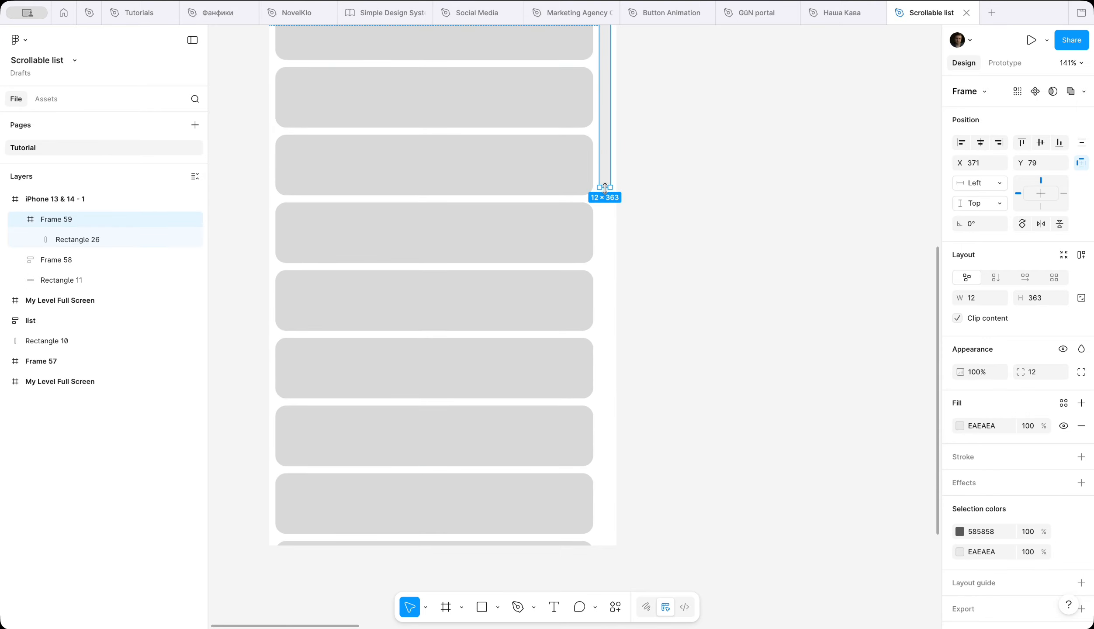
click(652, 430)
scroll(651, 430, down, 3)
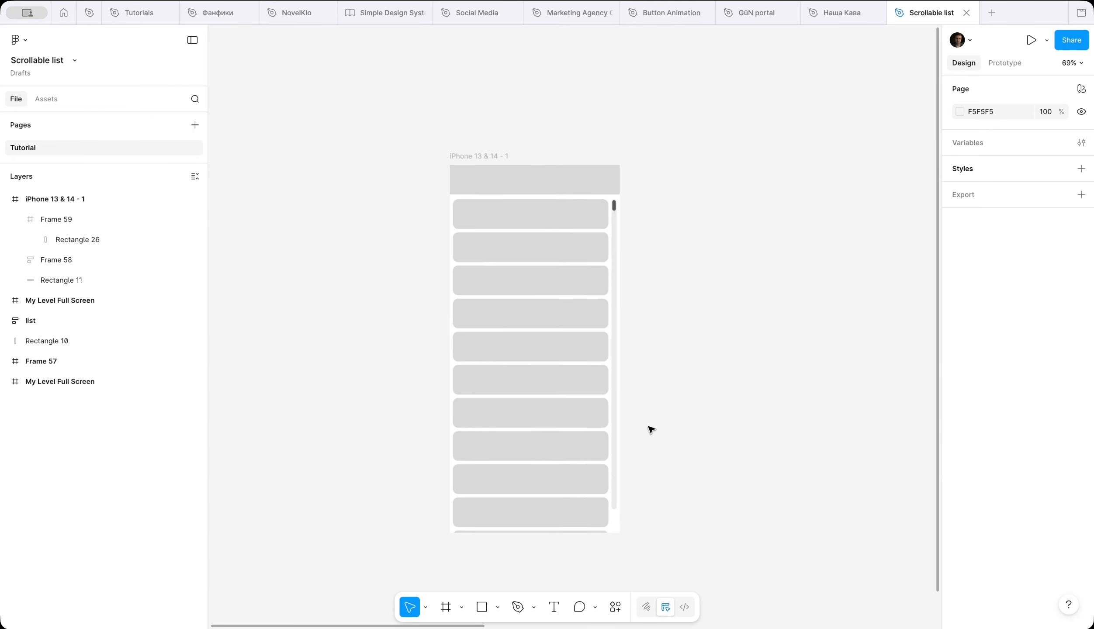
Step: Set the scrollbar thumb's height to 48
scroll(650, 429, up, 6)
double_click(642, 139)
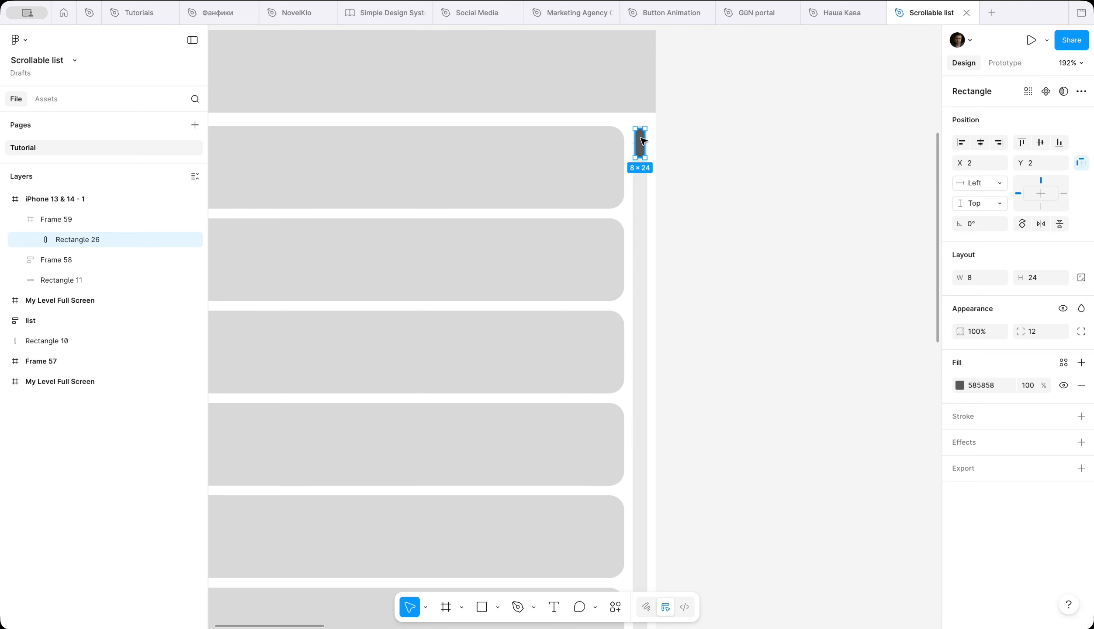
click(713, 227)
Step: Duplicate the iPhone 13 & 14 - 1 frame and place the copy beside the original
scroll(710, 225, down, 5)
click(429, 141)
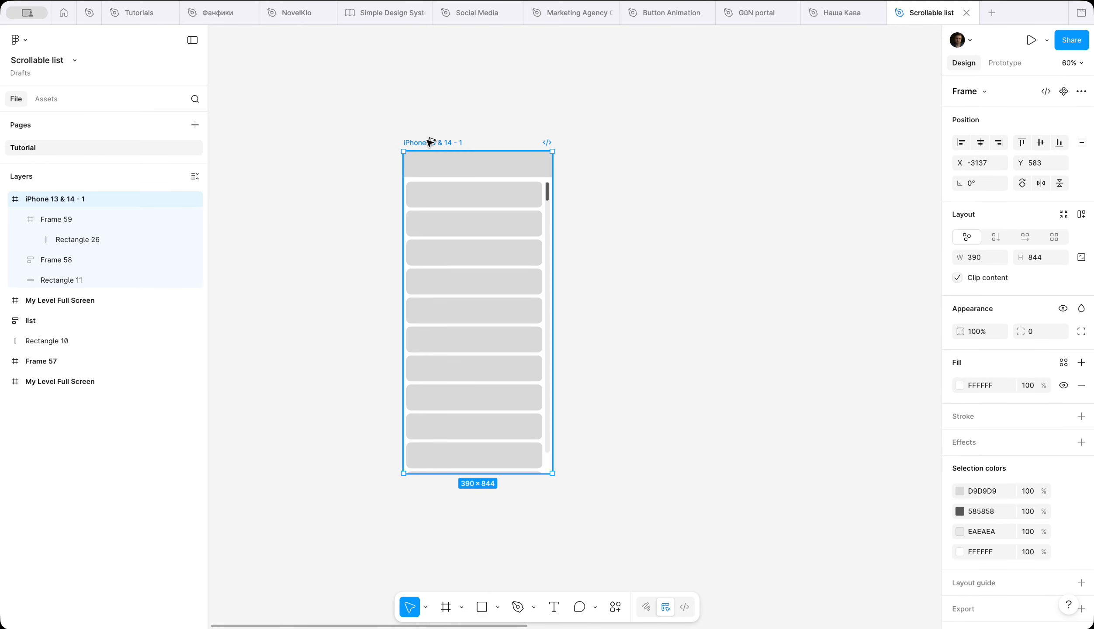
drag(429, 141, 601, 142)
scroll(814, 210, right, 3)
scroll(814, 210, down, 1)
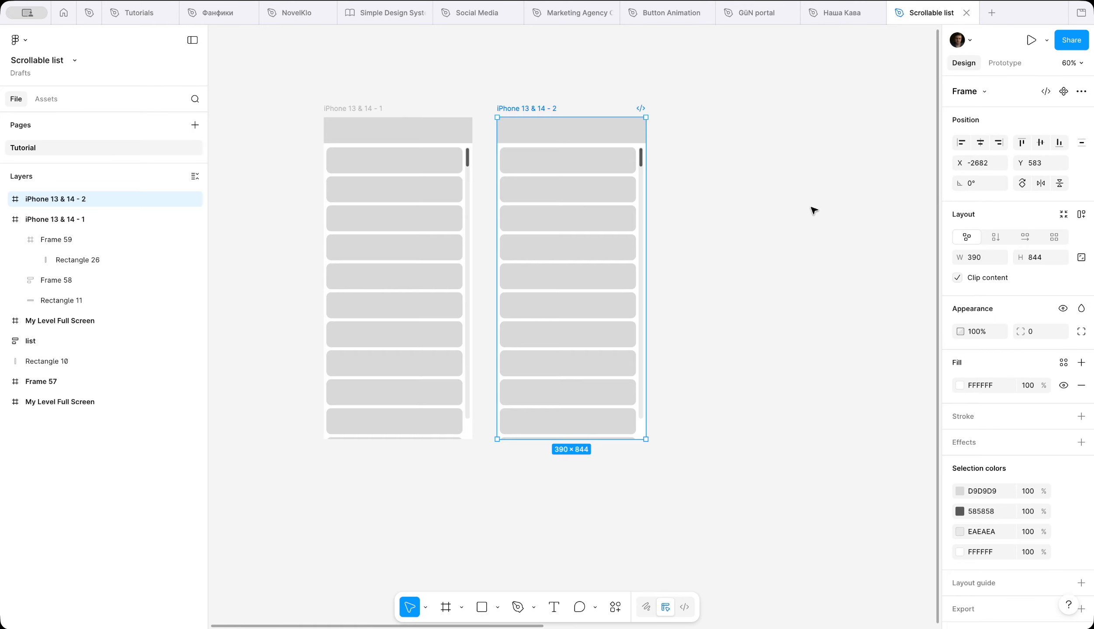
Step: Align the thumb in iPhone 13 & 14 - 2 to the bottom of its track, then offset it to Y 661
scroll(816, 211, up, 3)
scroll(820, 210, left, 3)
double_click(640, 89)
scroll(641, 87, up, 4)
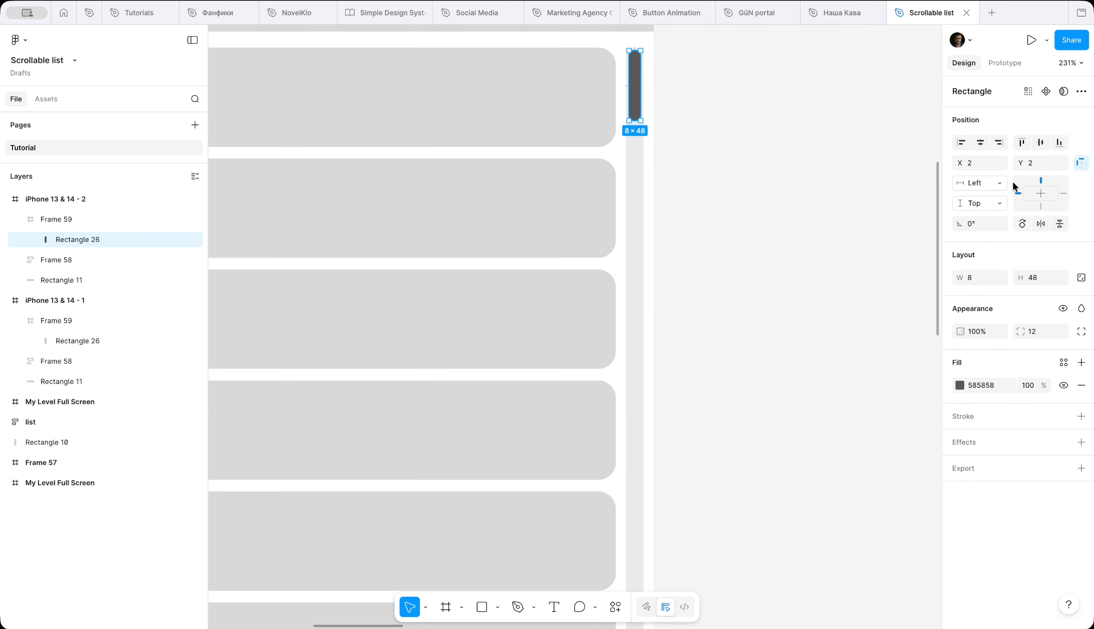
click(1059, 142)
scroll(833, 293, down, 5)
scroll(674, 303, up, 6)
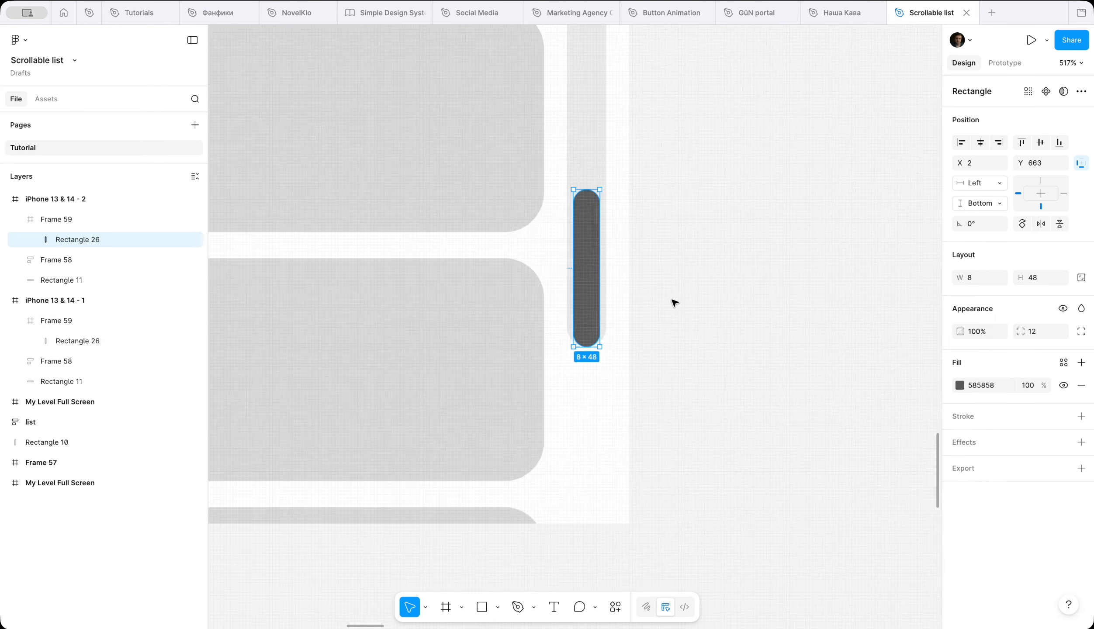
scroll(674, 303, down, 10)
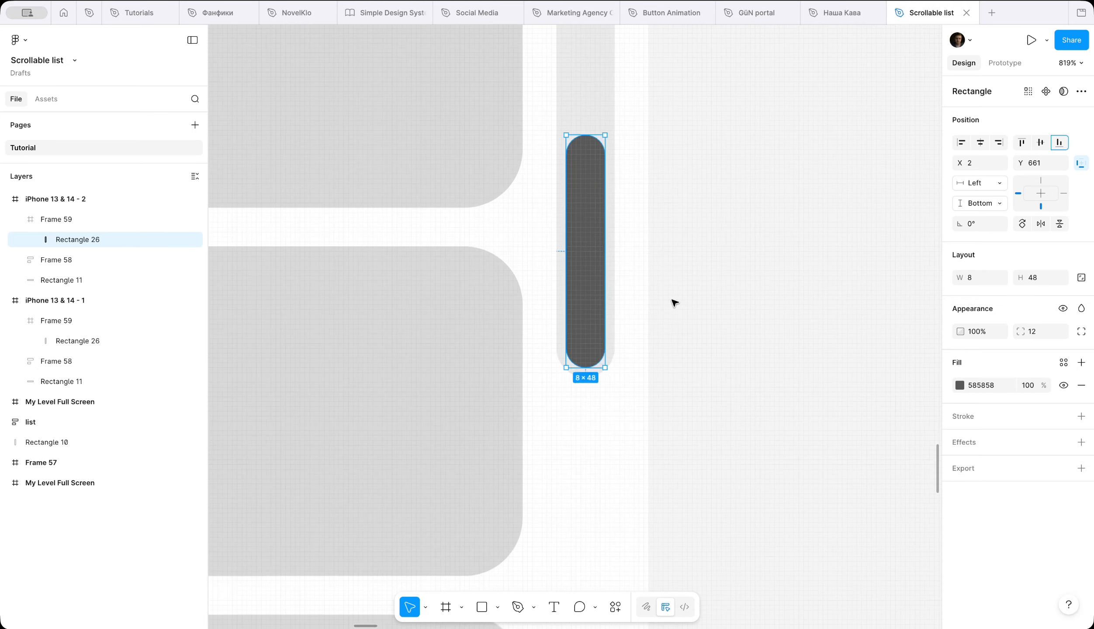
Step: Move the list frame in iPhone 13 & 14 - 2 up to Y -261 to represent the scrolled state
click(589, 279)
scroll(589, 279, up, 2)
scroll(589, 278, right, 1)
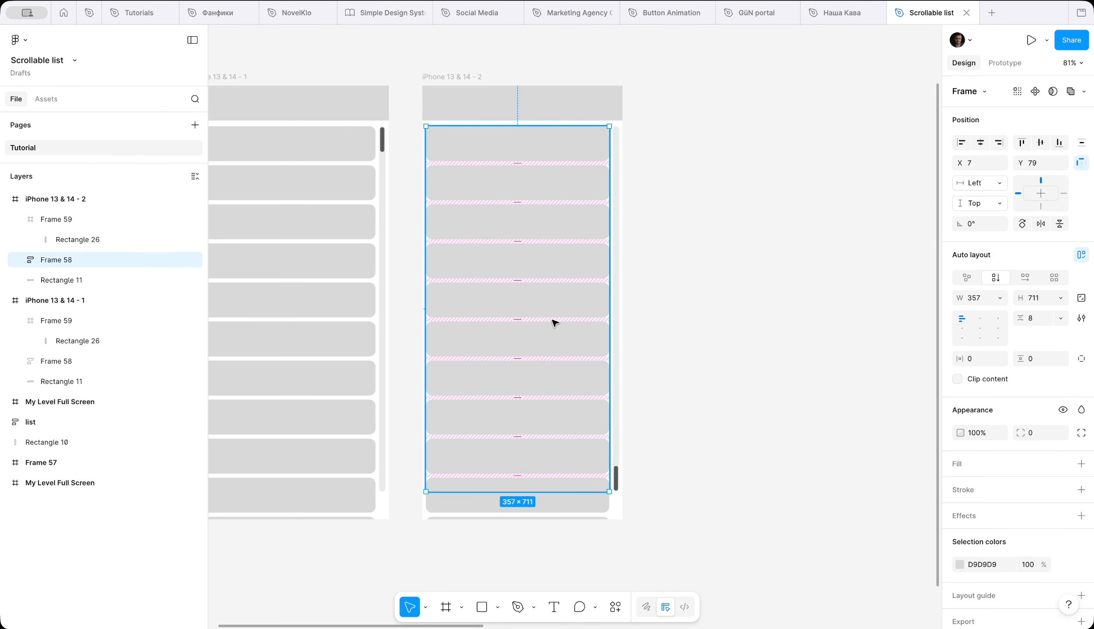
key(shift+Up)
key(shift+Up)
key(shift+Up)
key(shift+Up)
key(shift+Up)
key(shift+Up)
key(shift+Up)
key(shift+Up)
key(shift+Up)
key(shift+Up)
key(shift+Up)
key(shift+Up)
key(shift+Up)
key(shift+Up)
key(shift+Up)
key(shift+Up)
key(shift+Up)
key(shift+Up)
key(shift+Up)
key(shift+Up)
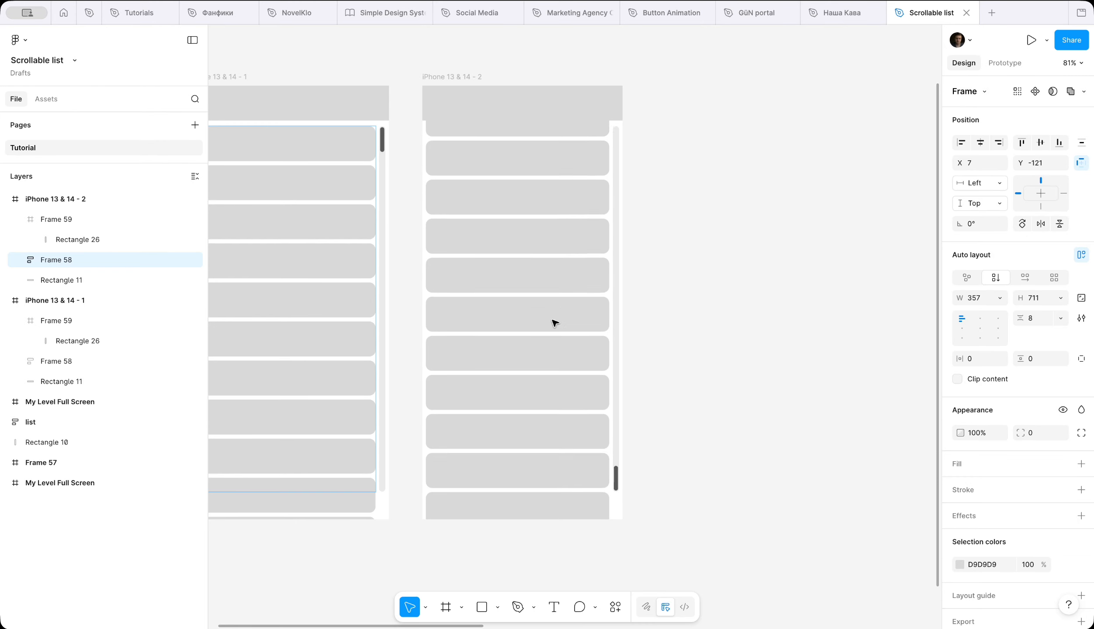
key(shift+Up)
key(shift+Up)
key(shift+Up)
key(shift+Up)
key(shift+Up)
key(shift+Up)
key(shift+Up)
key(shift+Up)
key(shift+Up)
key(shift+Up)
key(shift+Up)
key(shift+Up)
key(shift+Up)
key(shift+Up)
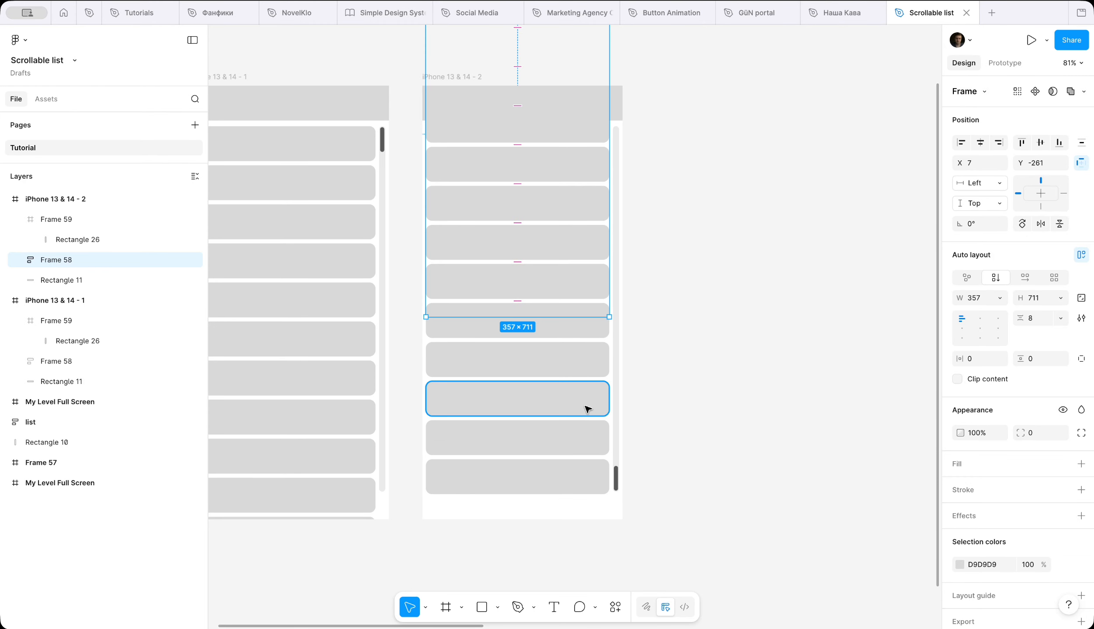
Step: Nudge the scrolled list up a few more pixels so its last item lines up with the track's lower end
scroll(588, 408, up, 5)
scroll(658, 481, up, 5)
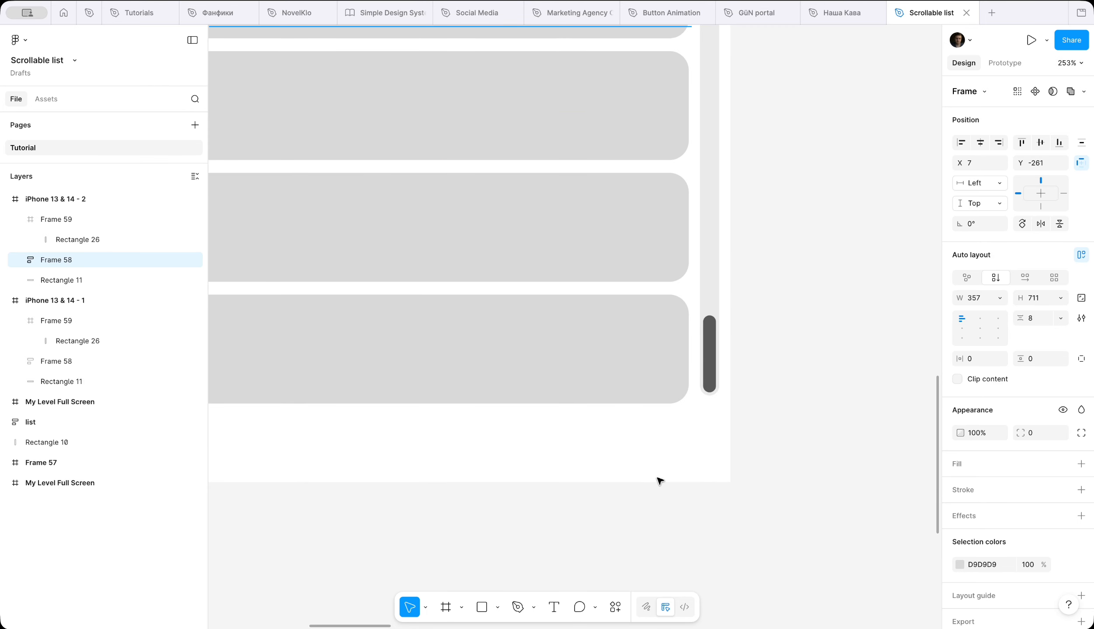
key(Up)
key(Up)
key(Up)
click(860, 272)
scroll(860, 272, down, 5)
scroll(860, 272, up, 4)
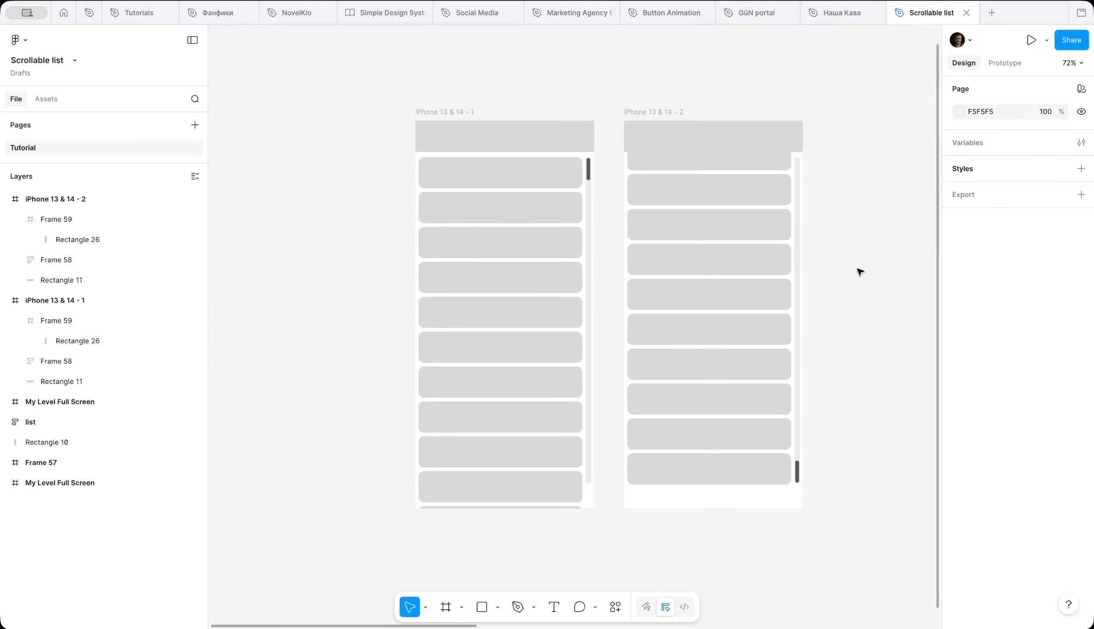
Step: Link the thumb in iPhone 13 & 14 - 1 to iPhone 13 & 14 - 2 with an On drag, Smart animate interaction
scroll(861, 272, up, 2)
scroll(860, 271, left, 1)
click(514, 161)
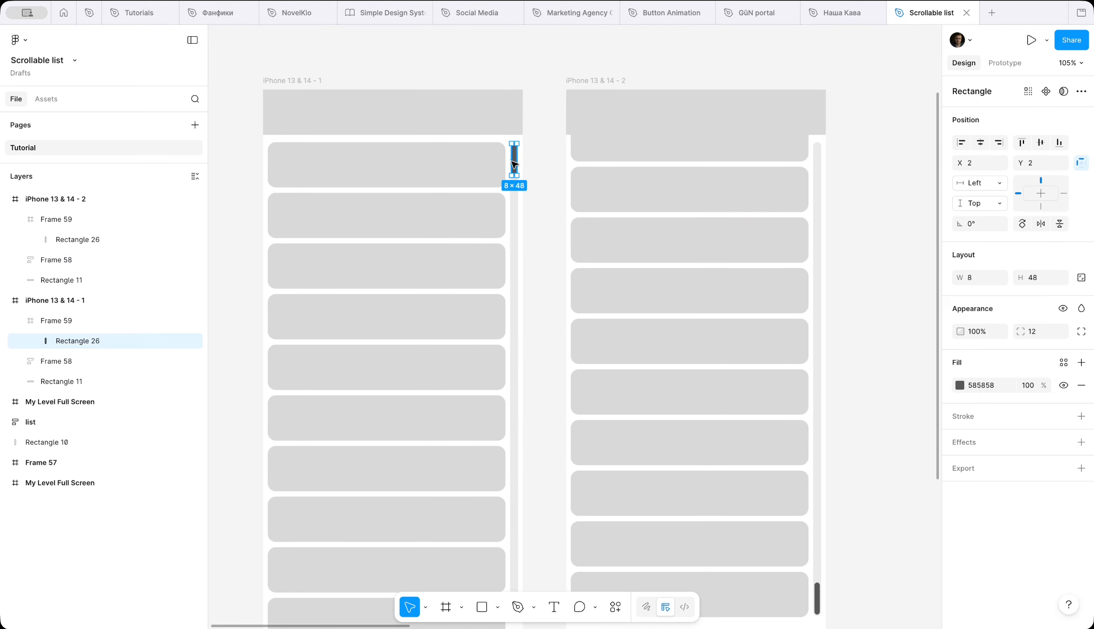
click(1006, 63)
drag(520, 161, 613, 278)
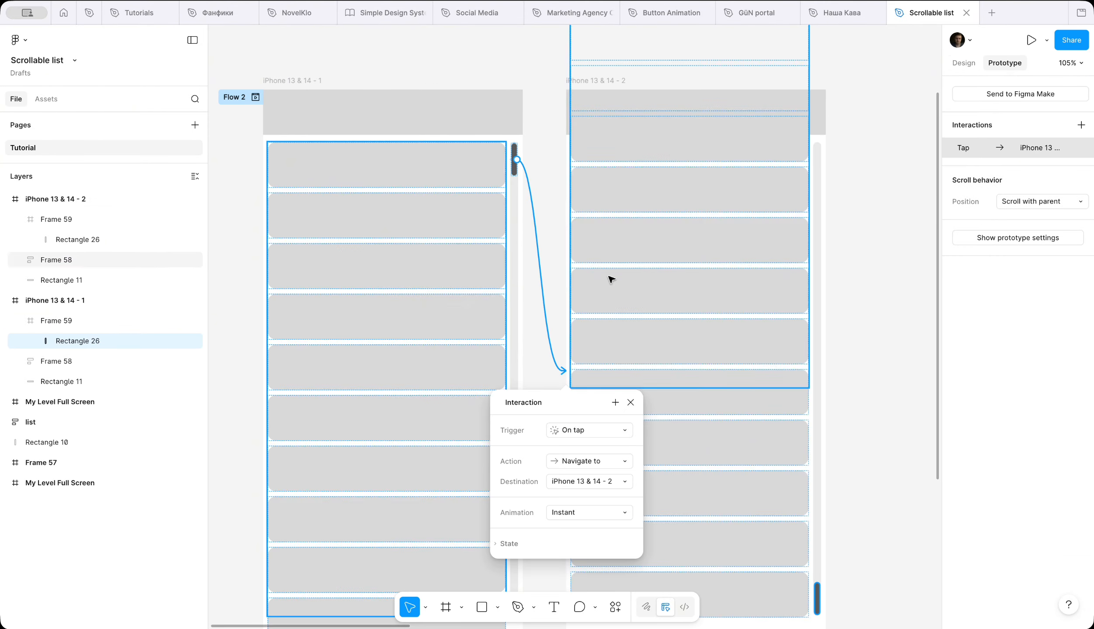
click(579, 438)
click(590, 446)
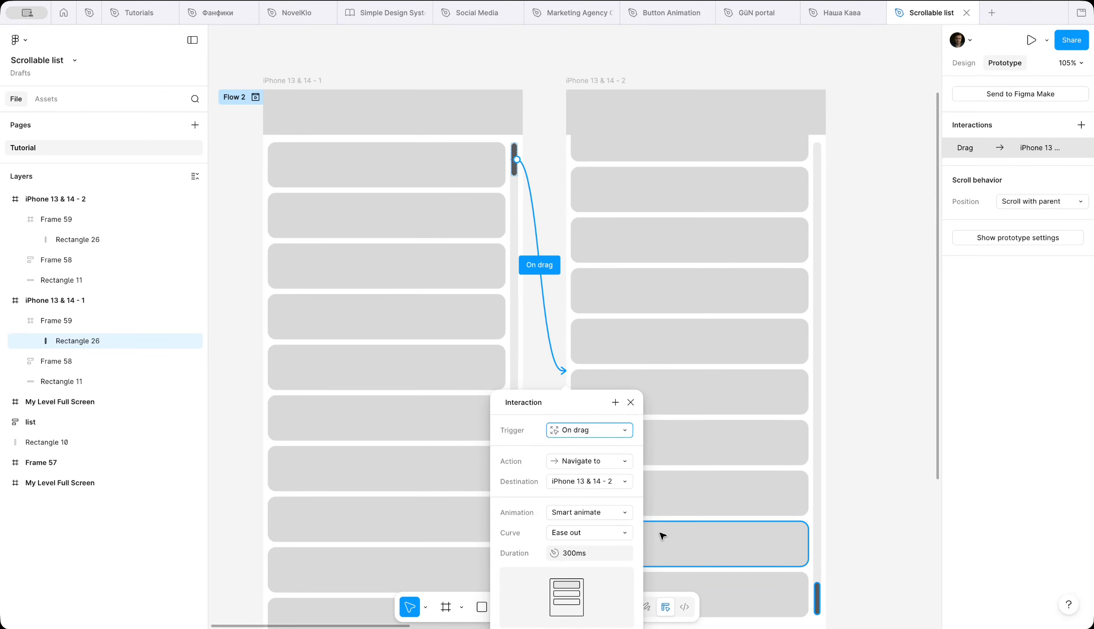
Step: Link the thumb in iPhone 13 & 14 - 2 back to iPhone 13 & 14 - 1 with an On drag, Smart animate interaction
scroll(662, 534, down, 4)
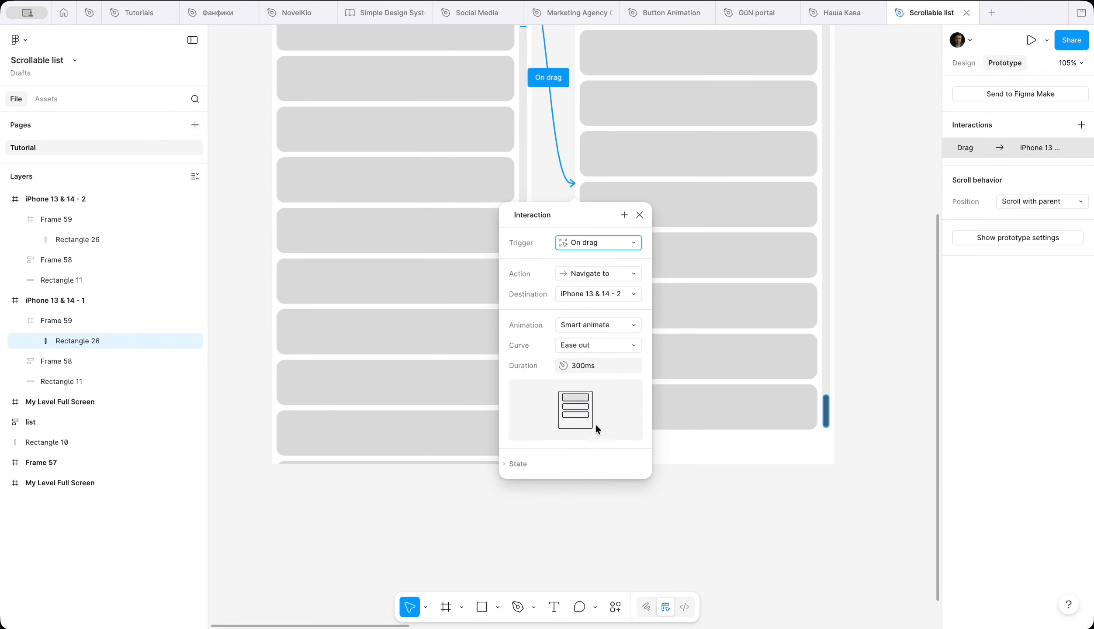
click(829, 411)
click(830, 411)
drag(825, 410, 520, 308)
click(564, 243)
click(565, 252)
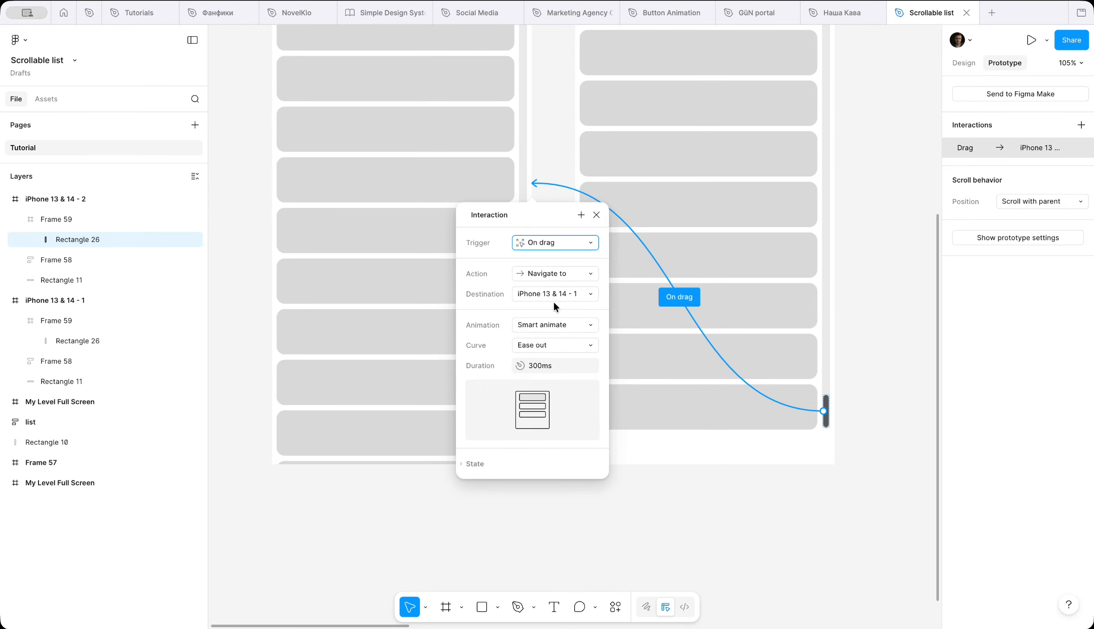
click(604, 528)
scroll(603, 528, down, 6)
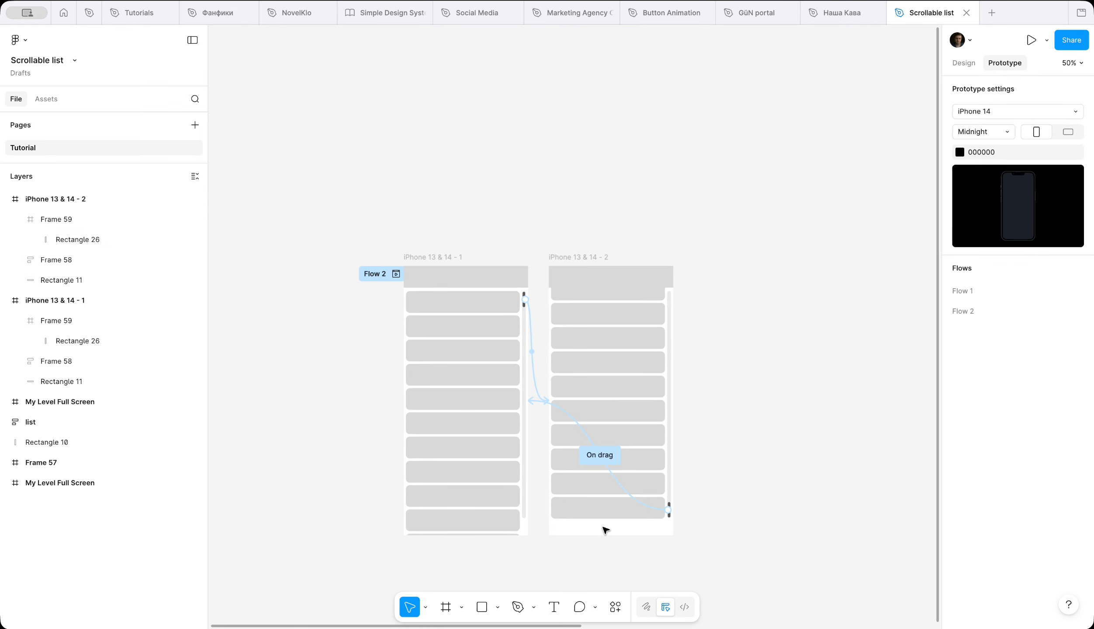
Step: Preview Flow 2 and drag the scrollbar thumb to test the list scrolling, then close the preview
scroll(603, 528, up, 3)
click(301, 157)
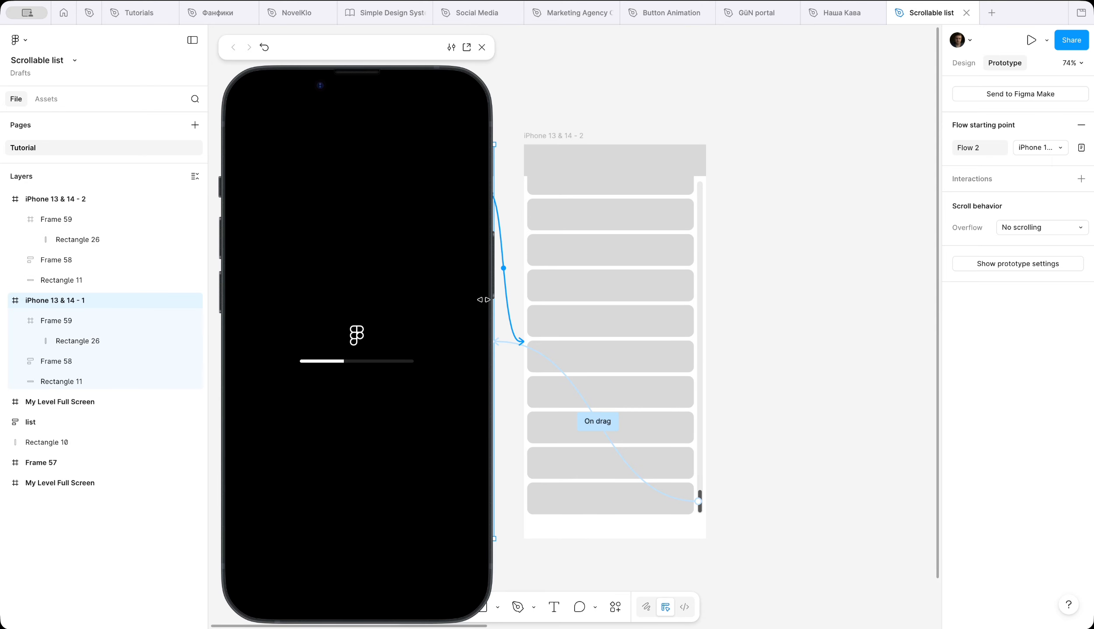
drag(354, 50, 501, 49)
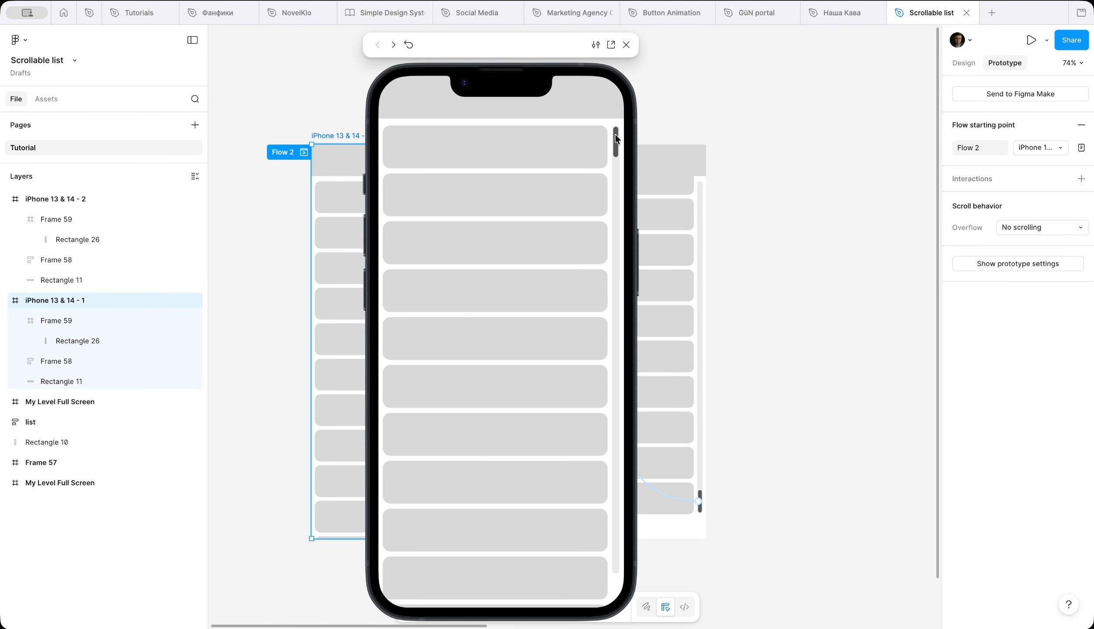
mouse_move(616, 136)
mouse_down()
mouse_move(616, 541)
mouse_move(616, 147)
mouse_move(594, 559)
mouse_move(586, 136)
mouse_move(586, 563)
mouse_move(571, 171)
mouse_move(574, 505)
mouse_move(587, 139)
mouse_move(598, 544)
mouse_move(601, 132)
mouse_up()
click(628, 47)
click(765, 204)
Step: Place the illustrated level list inside the first My Level Full Screen frame, horizontally centred below the My Level header
scroll(765, 203, down, 4)
scroll(765, 204, right, 15)
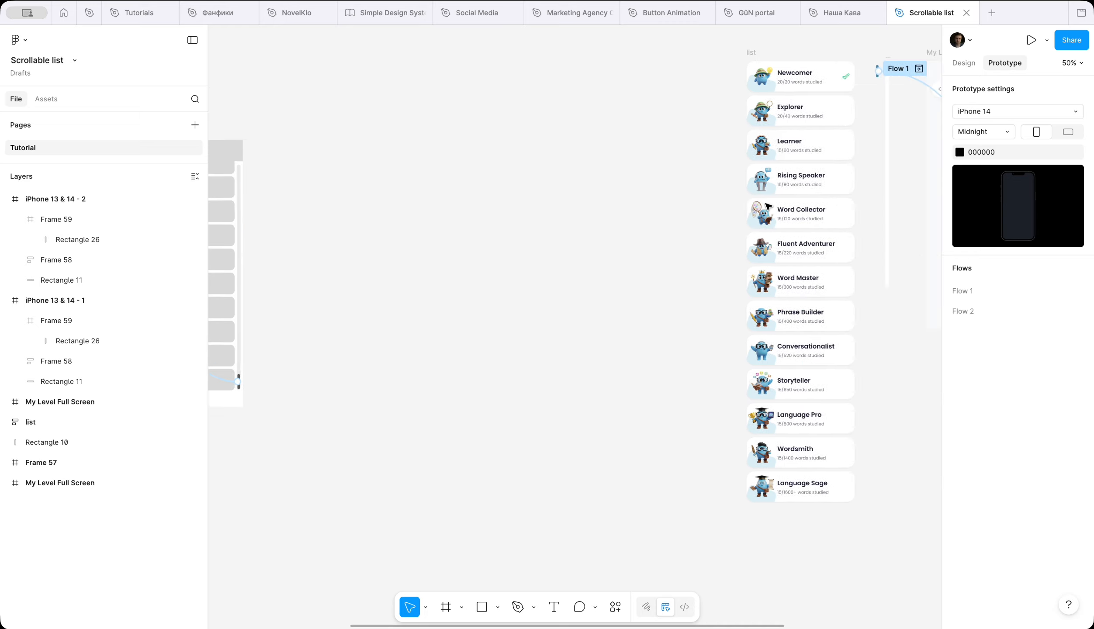
scroll(586, 220, up, 5)
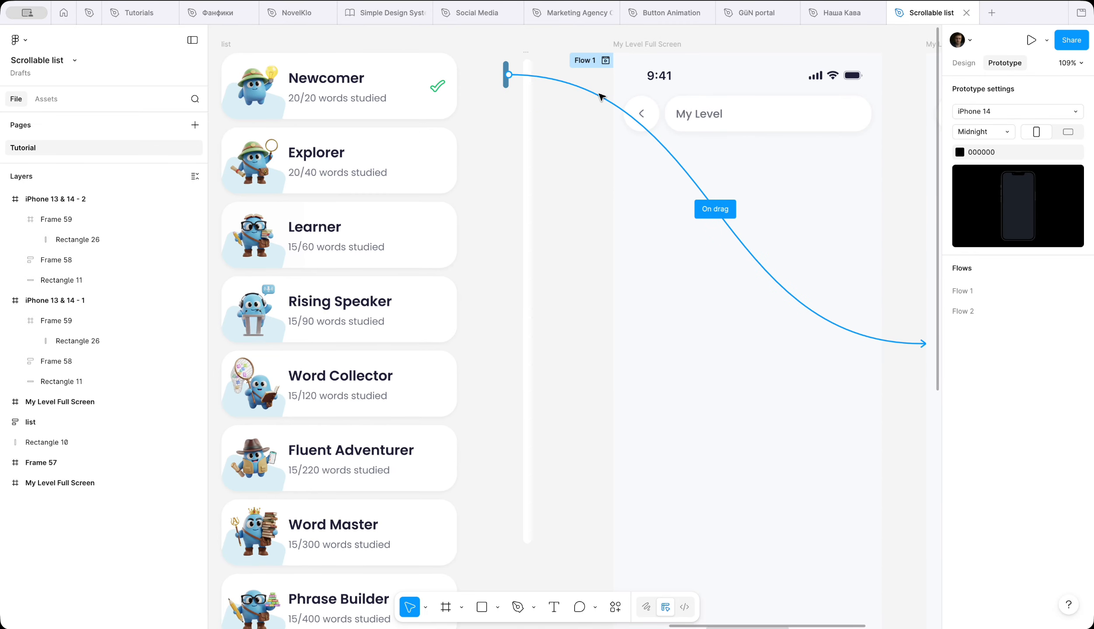
click(601, 97)
click(1081, 148)
scroll(738, 244, right, 5)
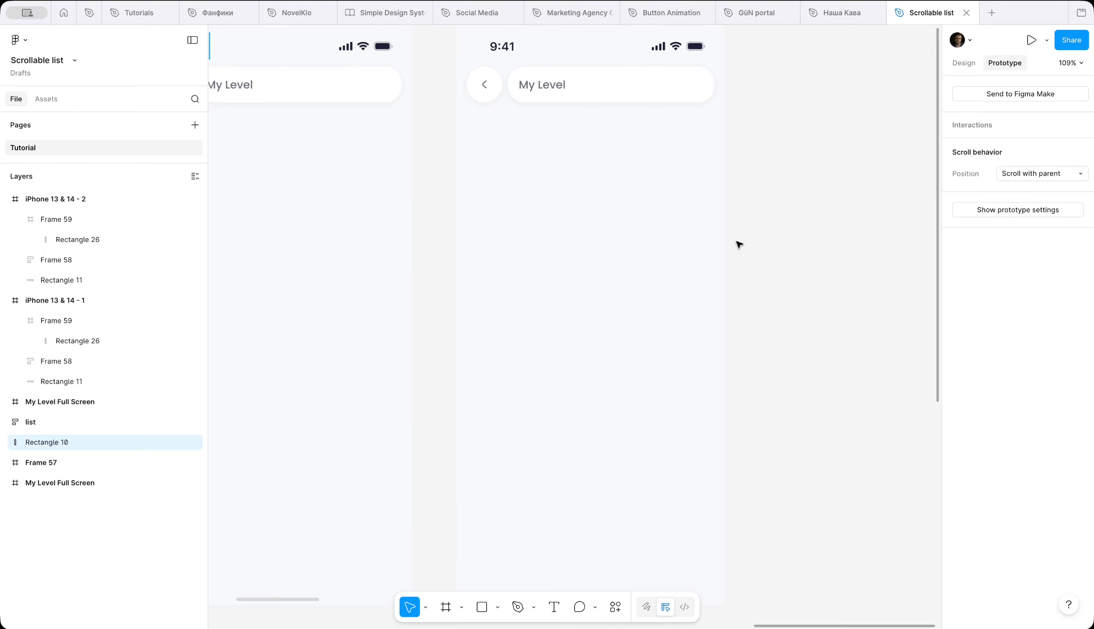
scroll(738, 244, down, 3)
scroll(738, 245, up, 3)
drag(294, 44, 622, 147)
scroll(664, 138, right, 3)
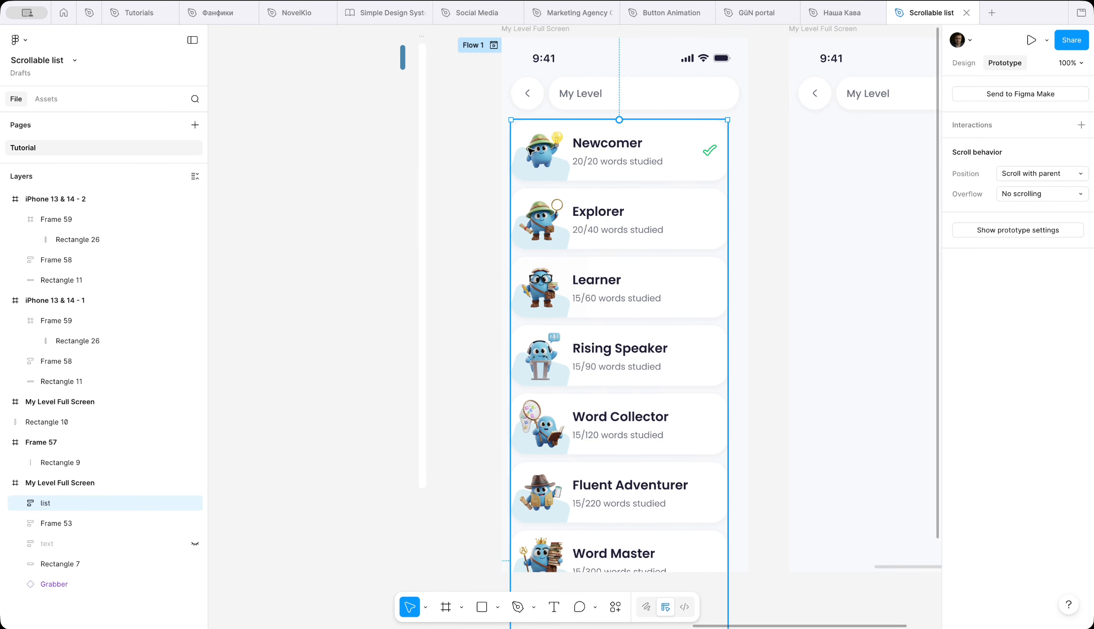
Step: Place the blue thumb inside the scrollbar track Frame 57, centred horizontally near the track's upper end
scroll(476, 144, up, 10)
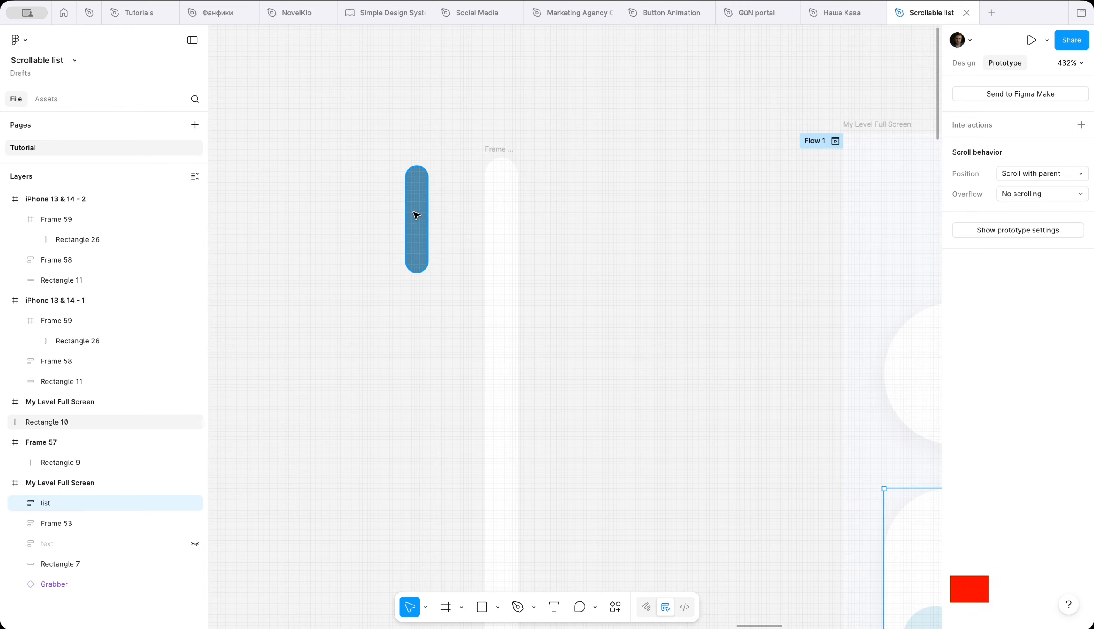
drag(417, 215, 501, 196)
scroll(501, 197, up, 5)
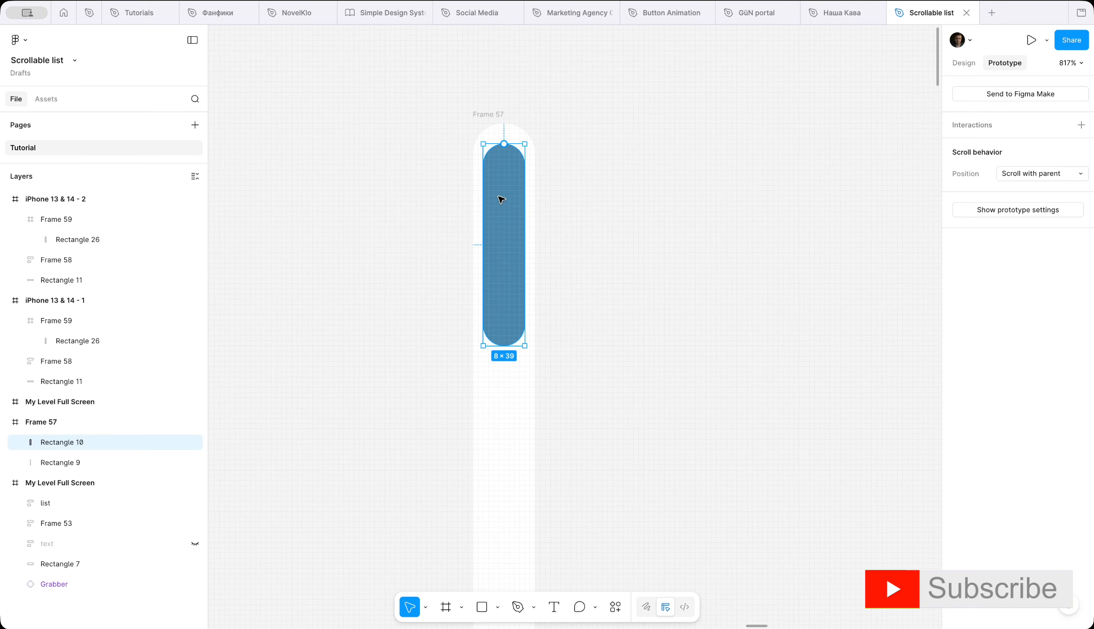
scroll(499, 197, up, 2)
key(alt)
click(601, 322)
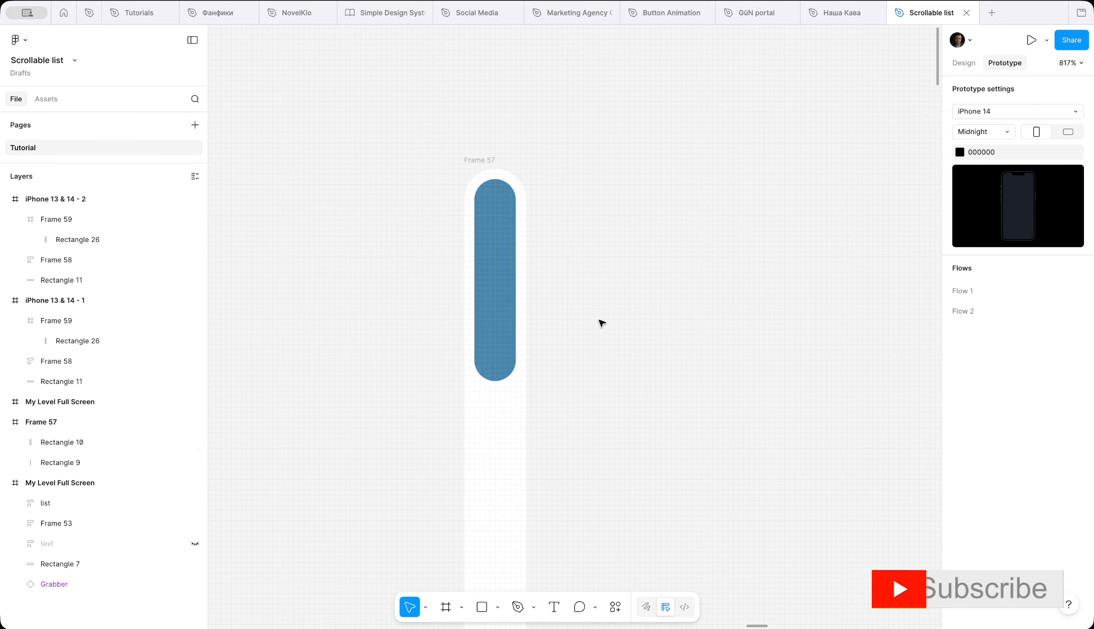
Step: Move the scrollbar Frame 57 into the first My Level screen, beside the list and aligned with its upper edge
scroll(601, 323, down, 15)
scroll(601, 323, right, 4)
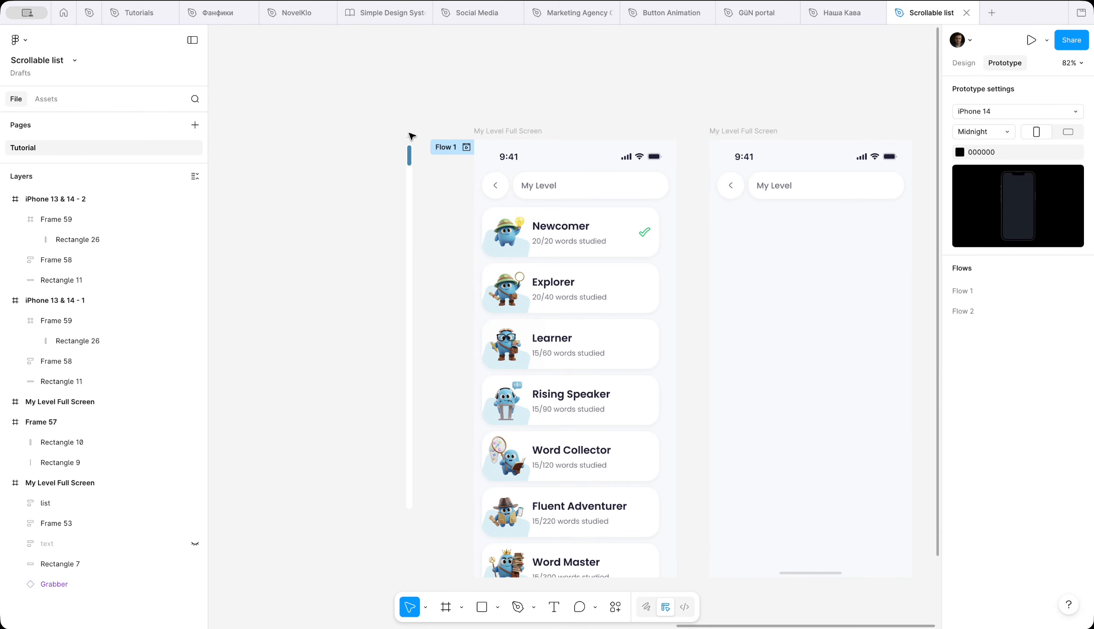
drag(413, 139, 671, 255)
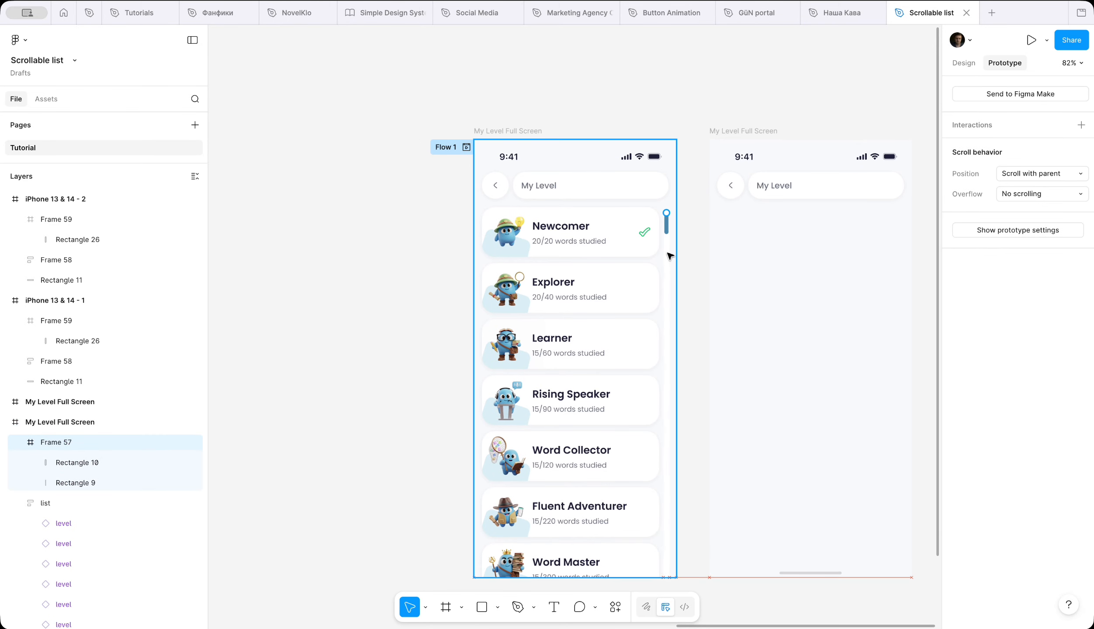
scroll(670, 252, up, 10)
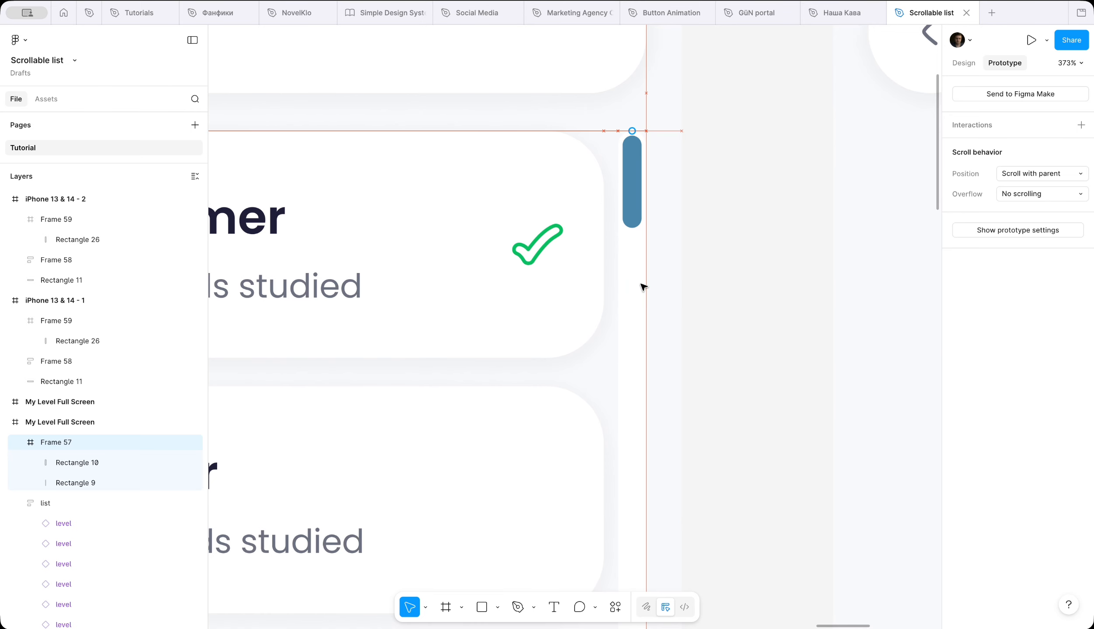
click(740, 300)
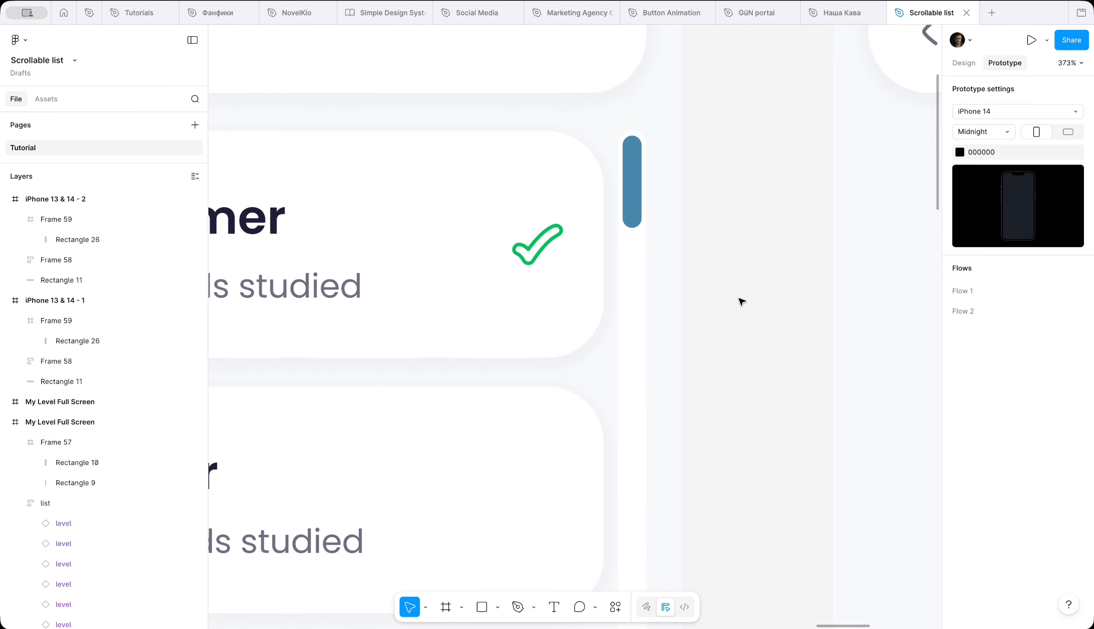
Step: Duplicate the list and the scrollbar into the same position on the second My Level screen
scroll(742, 302, down, 8)
scroll(742, 302, up, 3)
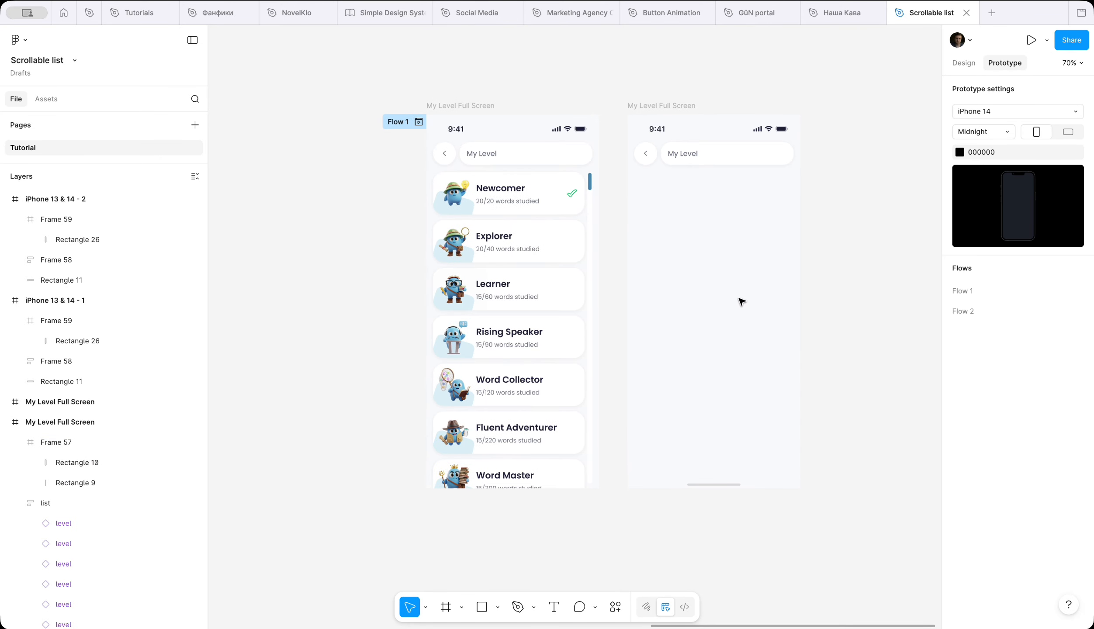
click(494, 324)
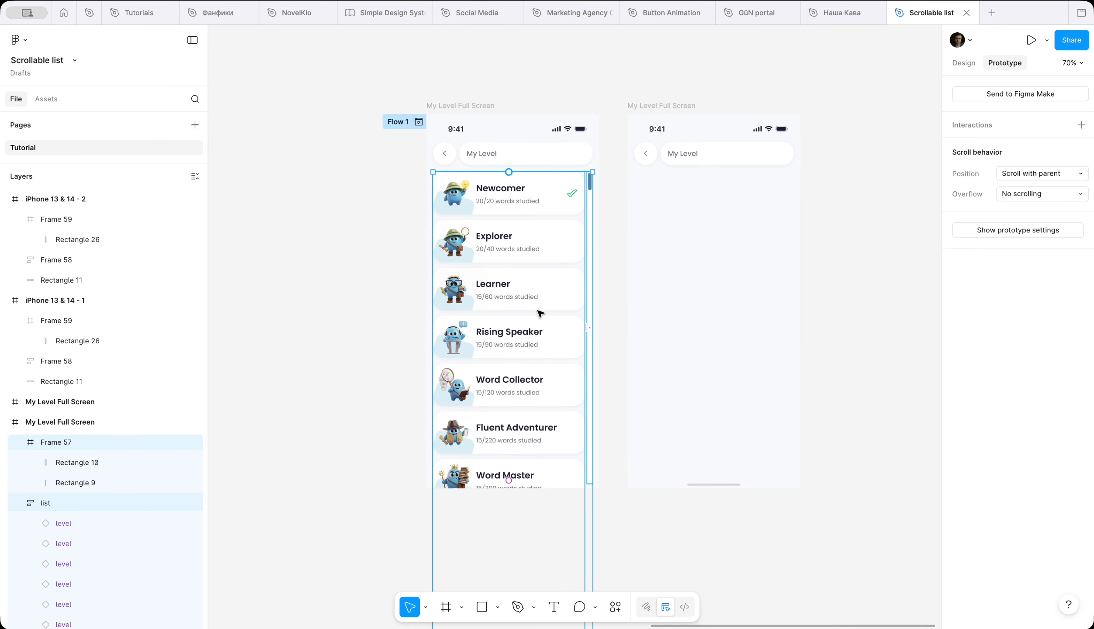
drag(532, 308, 734, 310)
Step: Nudge the first screen's list up over the header and back down to check their stacking order
click(498, 255)
key(Up)
key(Up)
key(Up)
key(Up)
key(shift+Up)
key(shift+Up)
key(shift+Up)
key(shift+Up)
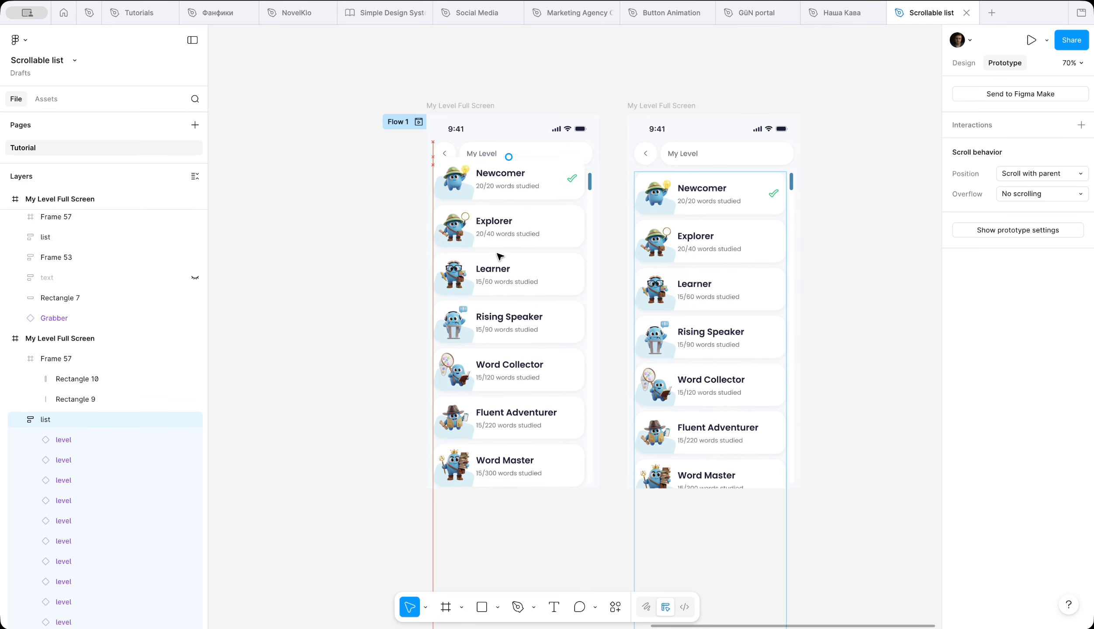
key(shift+Down)
key(shift+Down)
key(shift+Down)
key(shift+Down)
key(shift+Down)
key(Up)
key(Up)
key(Up)
key(Up)
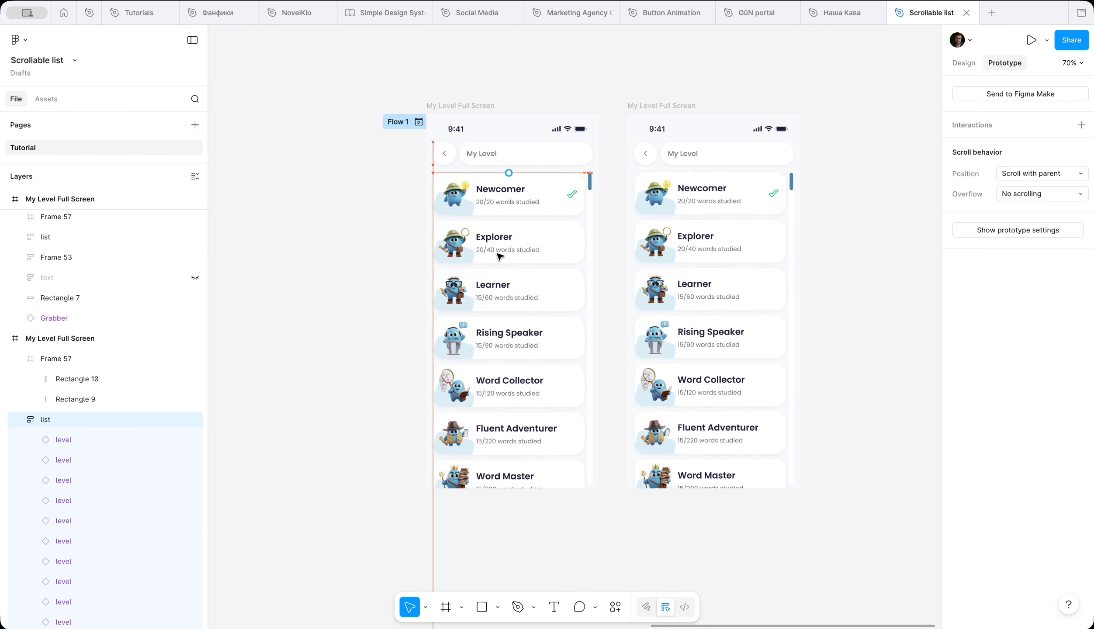
Step: Move header Frame 53 above Frame 57 and the list in the first My Level screen's layer order
scroll(502, 356, up, 3)
scroll(502, 359, up, 3)
scroll(664, 176, up, 5)
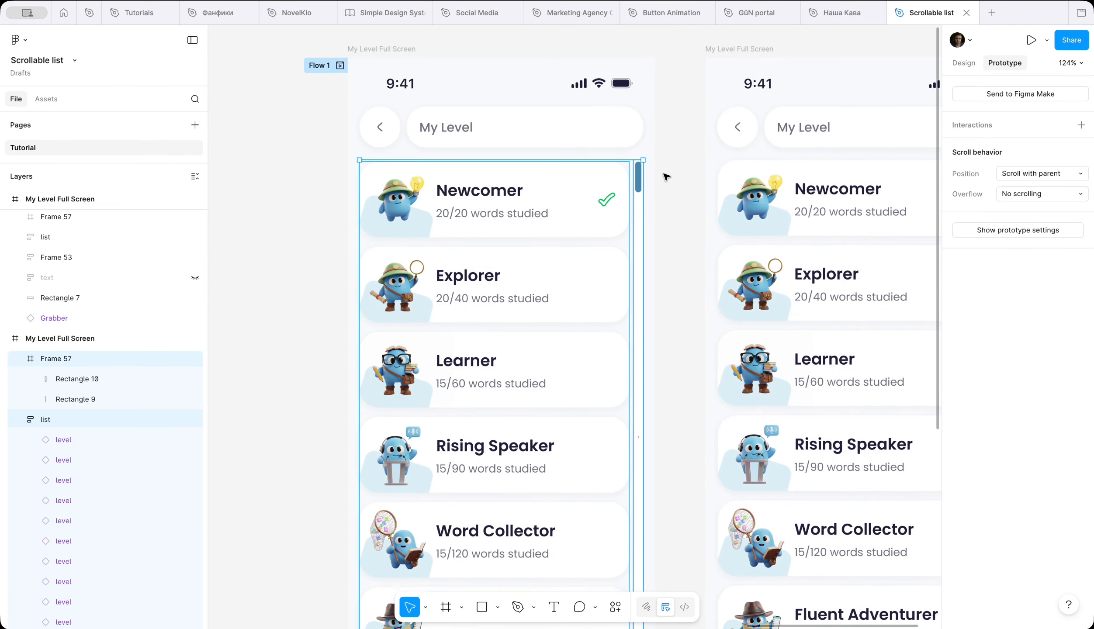
click(21, 358)
click(21, 378)
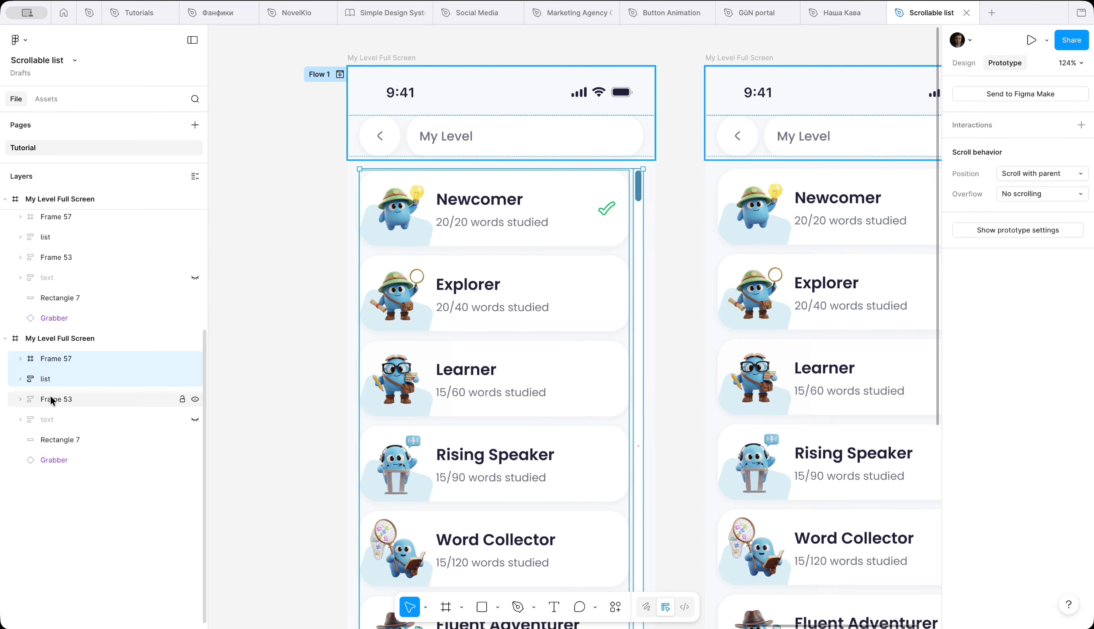
drag(55, 397, 49, 355)
Step: Move header Frame 53 above Frame 57 and the list in the second My Level screen's layer order
click(774, 318)
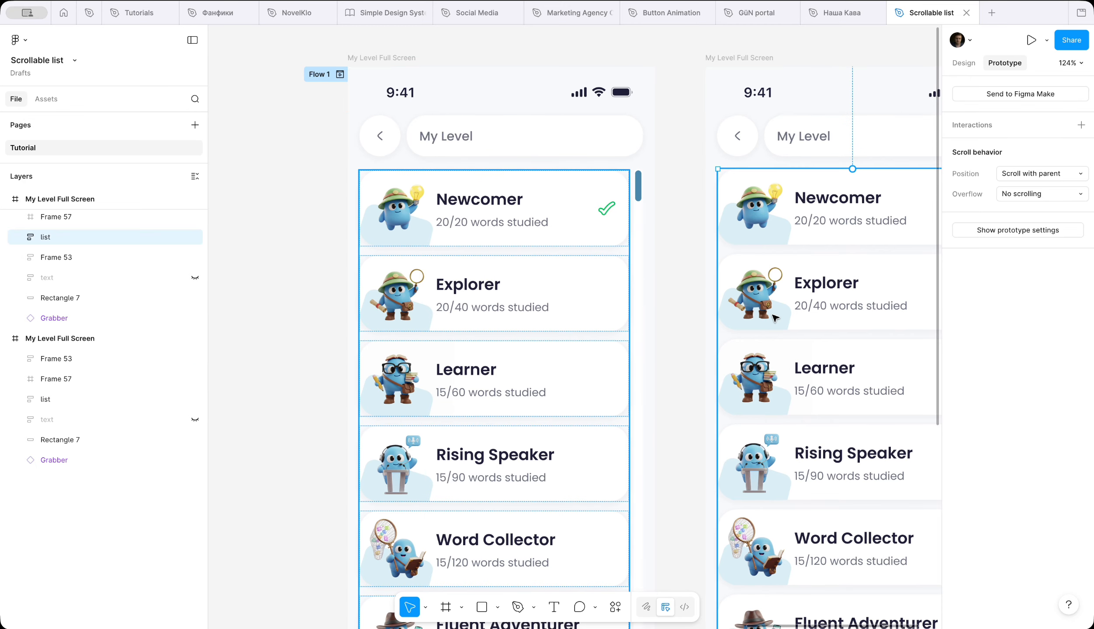
scroll(773, 301, right, 5)
click(696, 111)
scroll(48, 271, up, 1)
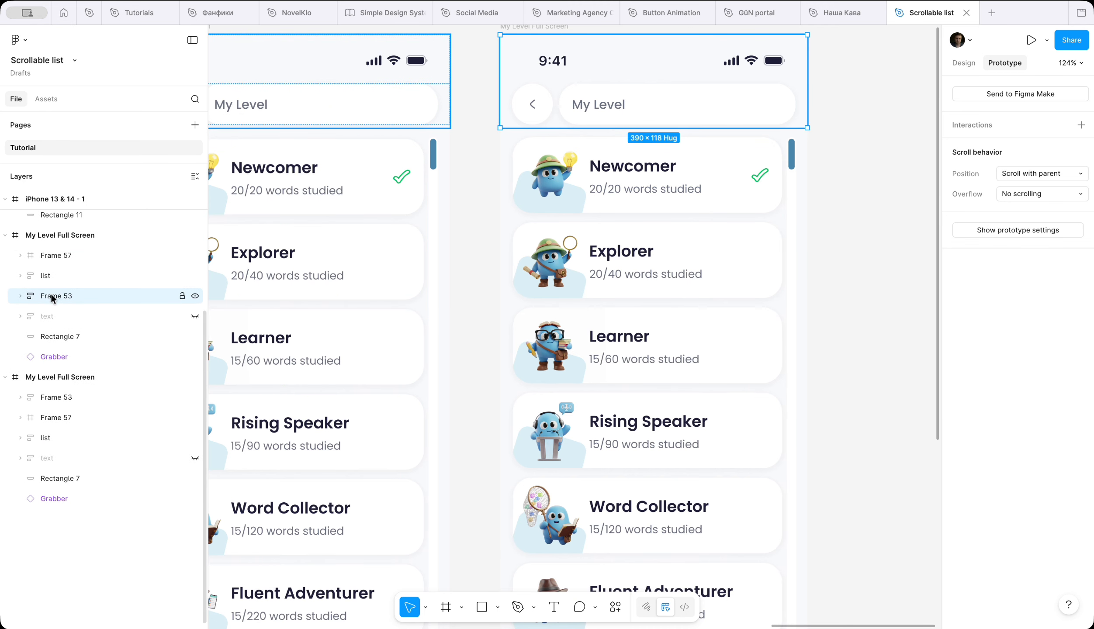
drag(49, 250, 49, 251)
click(476, 285)
scroll(477, 286, down, 4)
scroll(477, 285, left, 2)
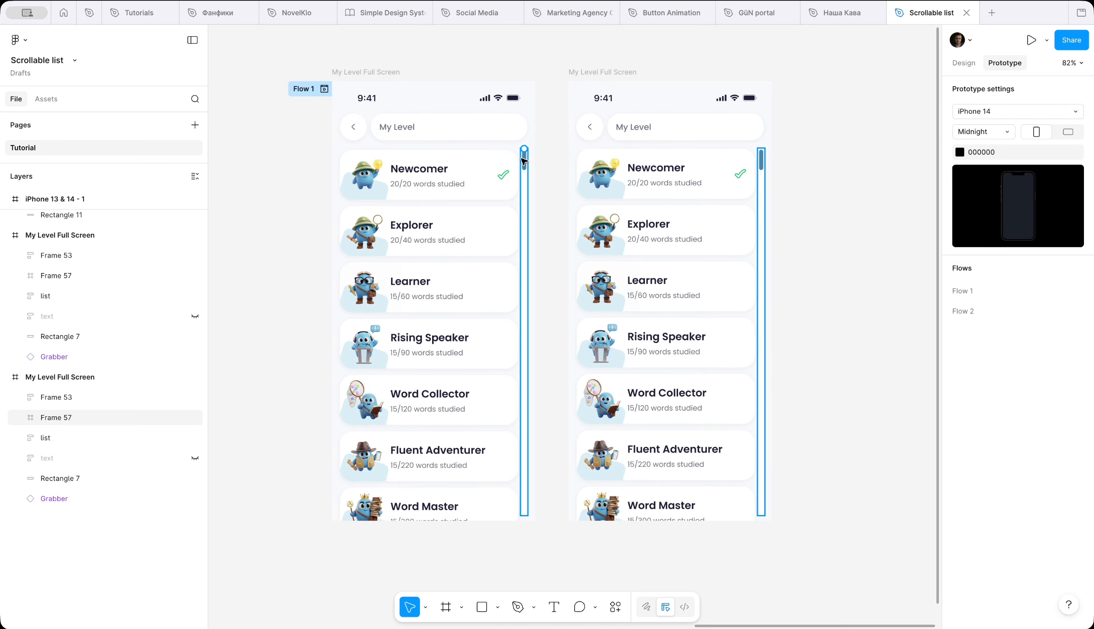
Step: Link the thumb in the first My Level screen to the second screen with an On drag interaction
double_click(525, 159)
drag(529, 162, 577, 301)
click(598, 361)
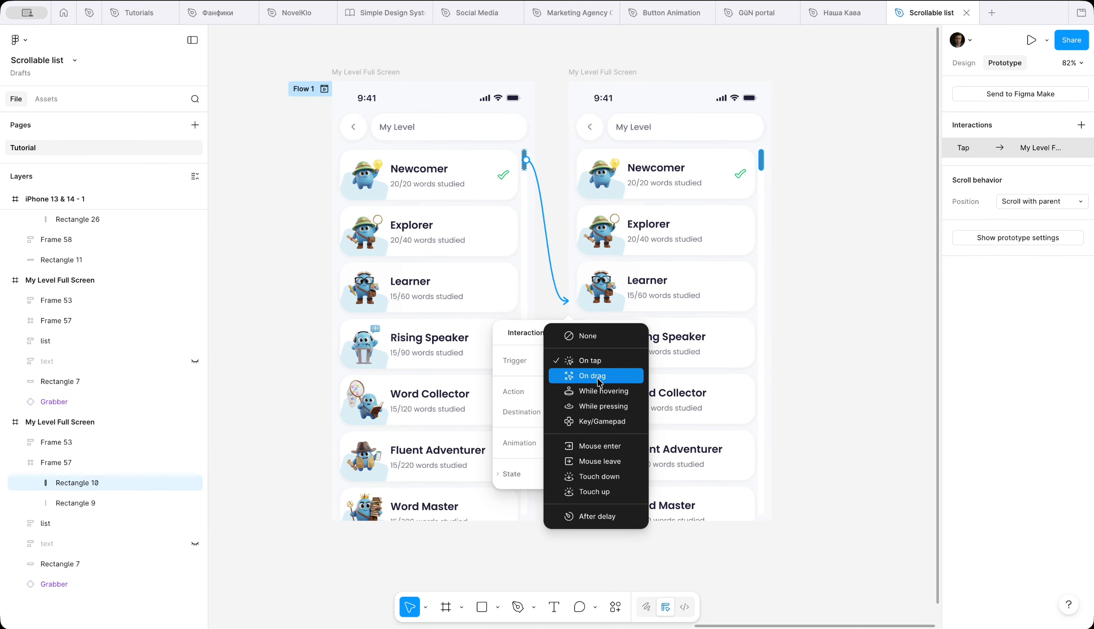
click(598, 375)
click(847, 210)
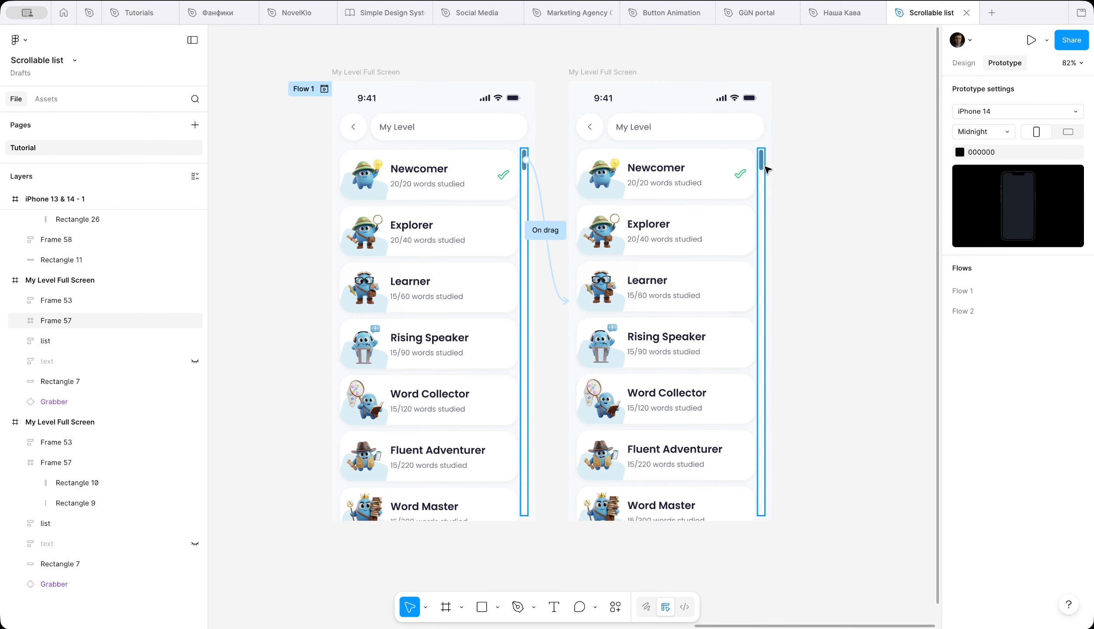
Step: Move the thumb in the second My Level screen to the lower end of its track at Y 662
click(764, 165)
scroll(800, 175, up, 5)
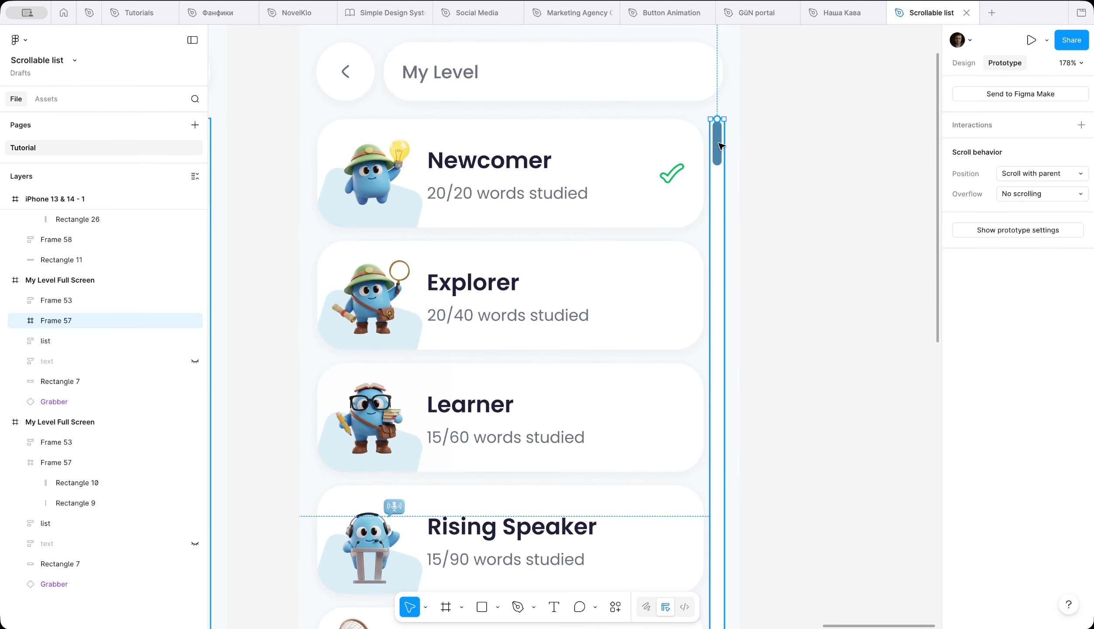
double_click(719, 143)
click(969, 66)
scroll(836, 327, down, 10)
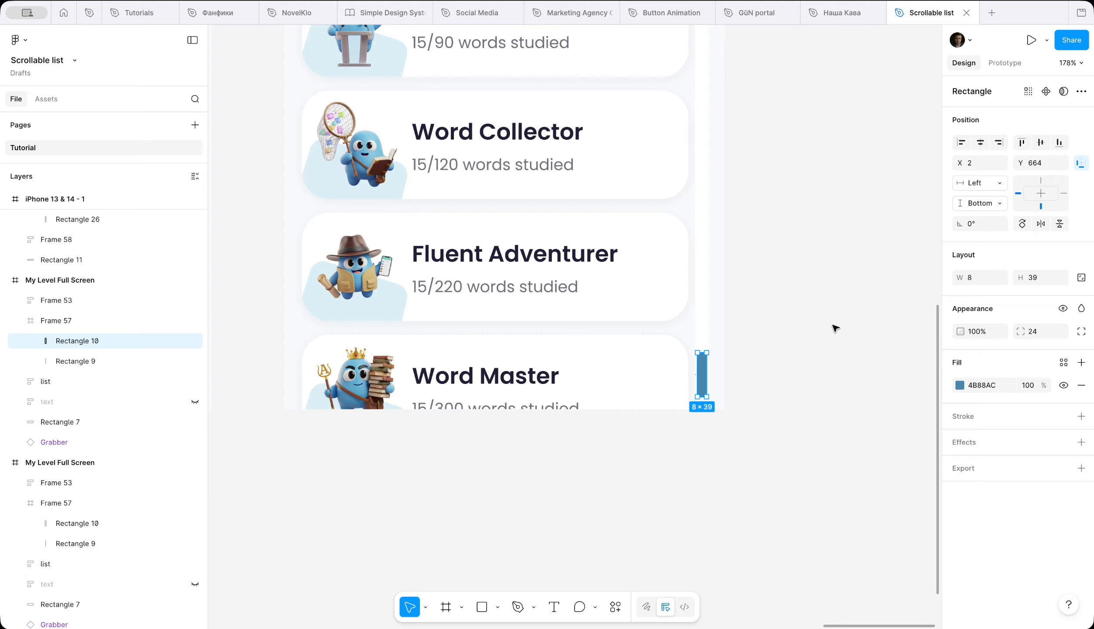
scroll(836, 329, up, 5)
scroll(835, 327, down, 10)
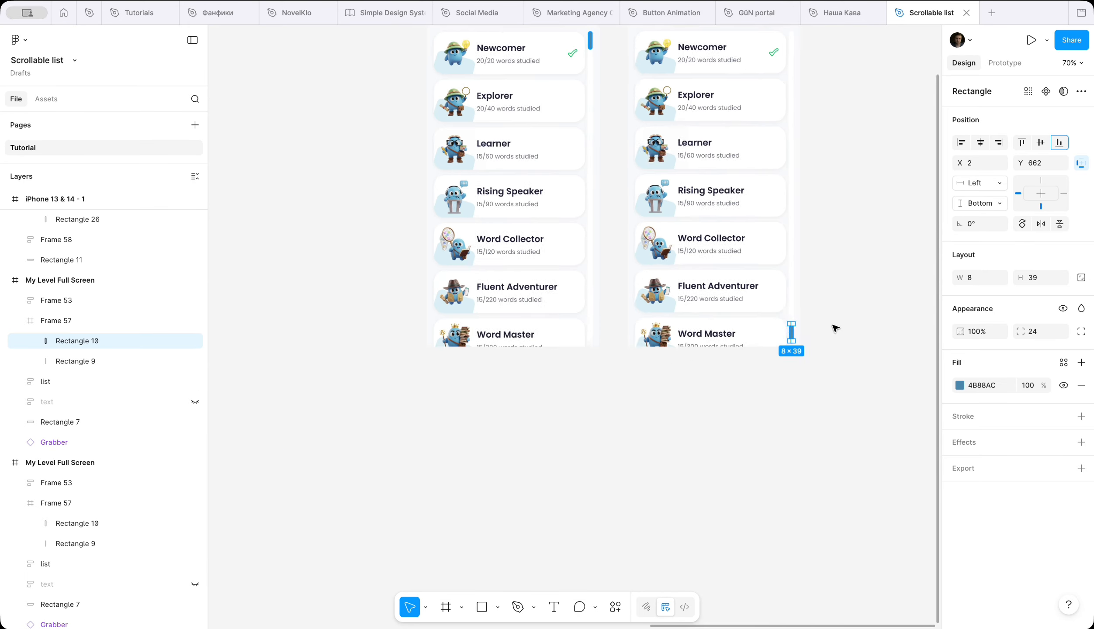
Step: Link the thumb in the second My Level screen back to the first screen with an On drag interaction
click(1005, 62)
drag(714, 426, 498, 330)
click(542, 314)
click(531, 327)
click(335, 244)
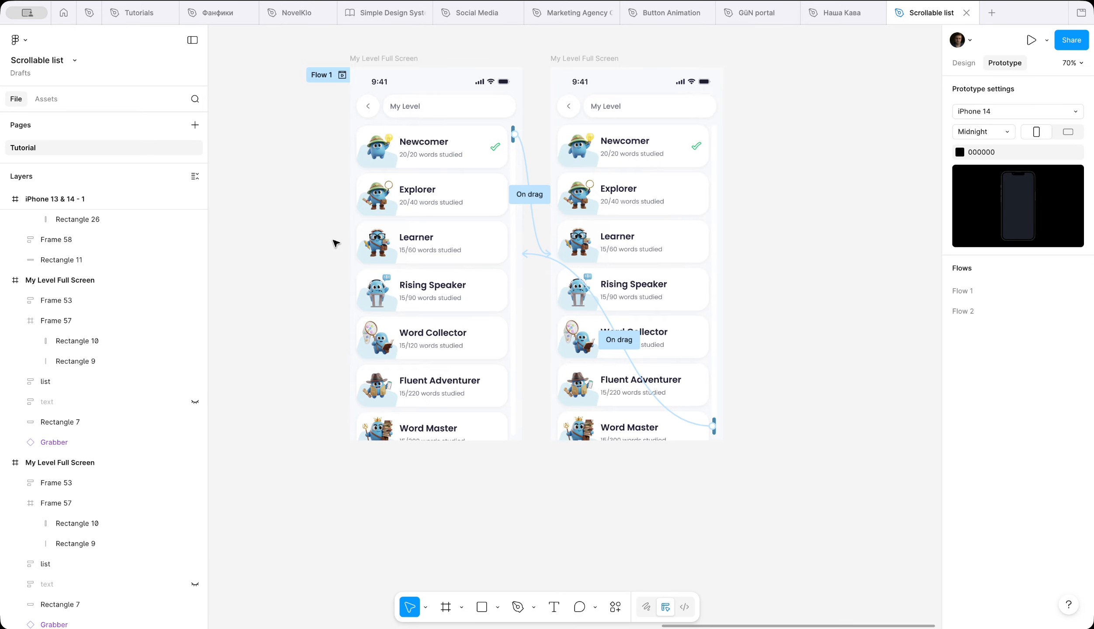
Step: Preview Flow 1, try dragging its scrollbar thumb, and place the preview beside the two screens
scroll(335, 243, left, 2)
click(383, 68)
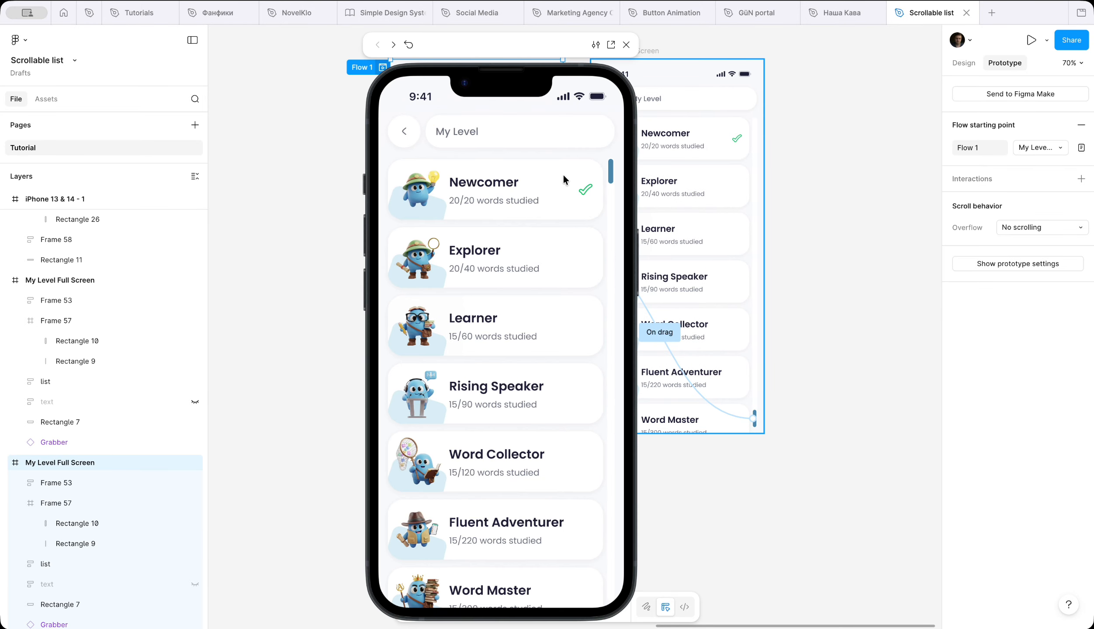
drag(611, 215, 623, 175)
drag(548, 47, 277, 40)
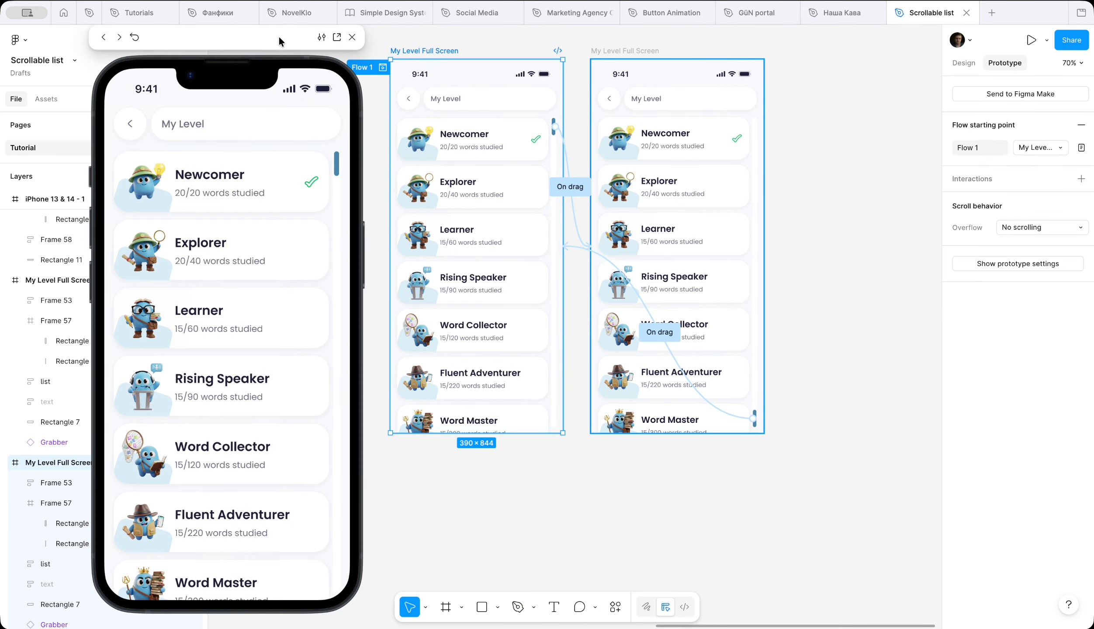
Step: Shift the second My Level screen's list up until the Language Sage item sits just above the screen's lower edge
click(672, 177)
key(shift+Up)
key(shift+Up)
key(shift+Up)
key(shift+Up)
key(shift+Up)
key(shift+Up)
key(shift+Up)
key(shift+Up)
key(shift+Up)
key(shift+Up)
key(shift+Up)
key(shift+Up)
key(shift+Up)
key(shift+Up)
key(shift+Up)
key(shift+Up)
key(shift+Up)
key(shift+Up)
key(shift+Up)
key(shift+Up)
key(shift+Up)
key(shift+Up)
key(shift+Up)
key(shift+Up)
key(shift+Up)
key(shift+Up)
key(shift+Up)
key(shift+Up)
key(shift+Up)
key(shift+Up)
key(shift+Up)
key(shift+Up)
key(shift+Up)
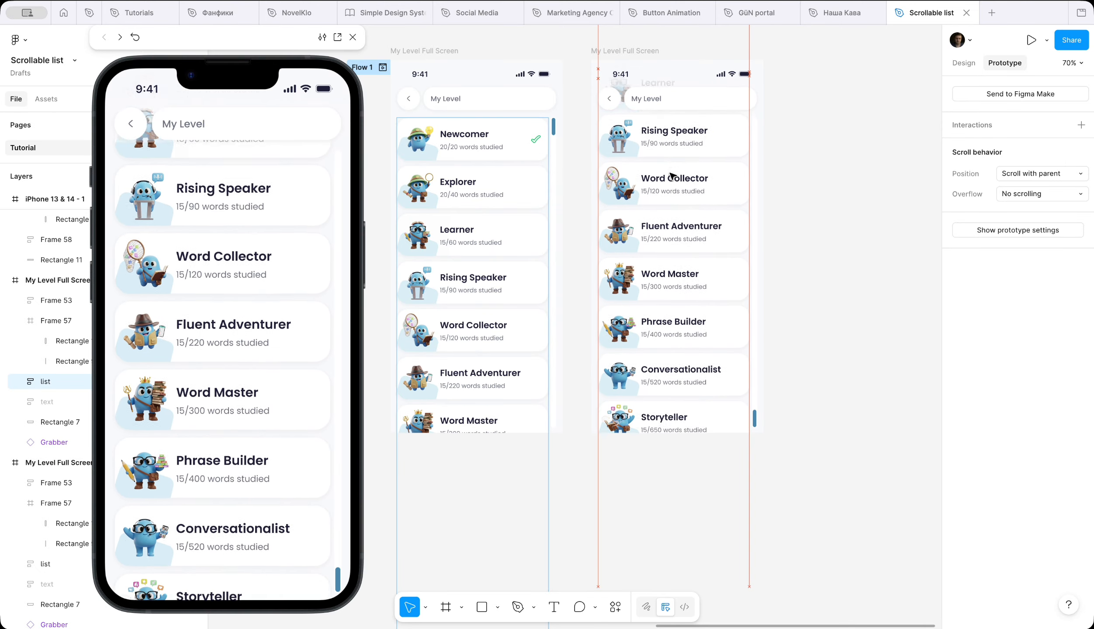
key(shift+Up)
key(shift+Up)
key(shift+Up)
key(shift+Up)
key(shift+Up)
key(shift+Up)
key(shift+Up)
key(shift+Up)
key(shift+Up)
key(shift+Up)
key(shift+Up)
key(shift+Up)
key(shift+Up)
key(shift+Up)
key(shift+Up)
key(shift+Up)
key(shift+Up)
key(shift+Up)
key(shift+Up)
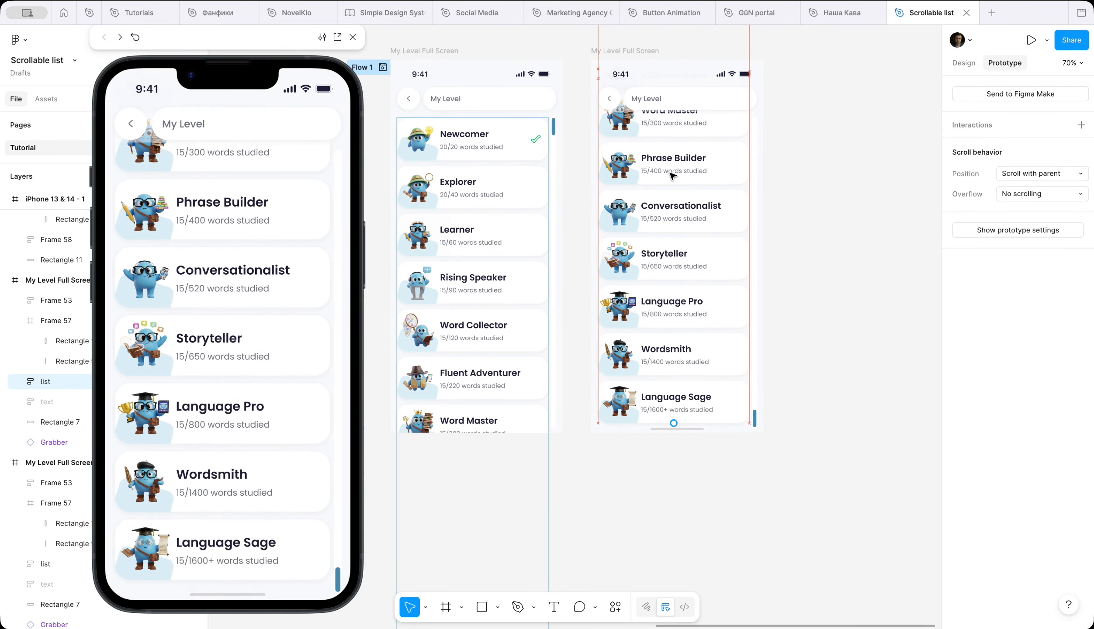
Step: Reopen the Flow 1 preview to test scrolling the finished list with the scrollbar thumb
mouse_move(271, 6)
click(353, 37)
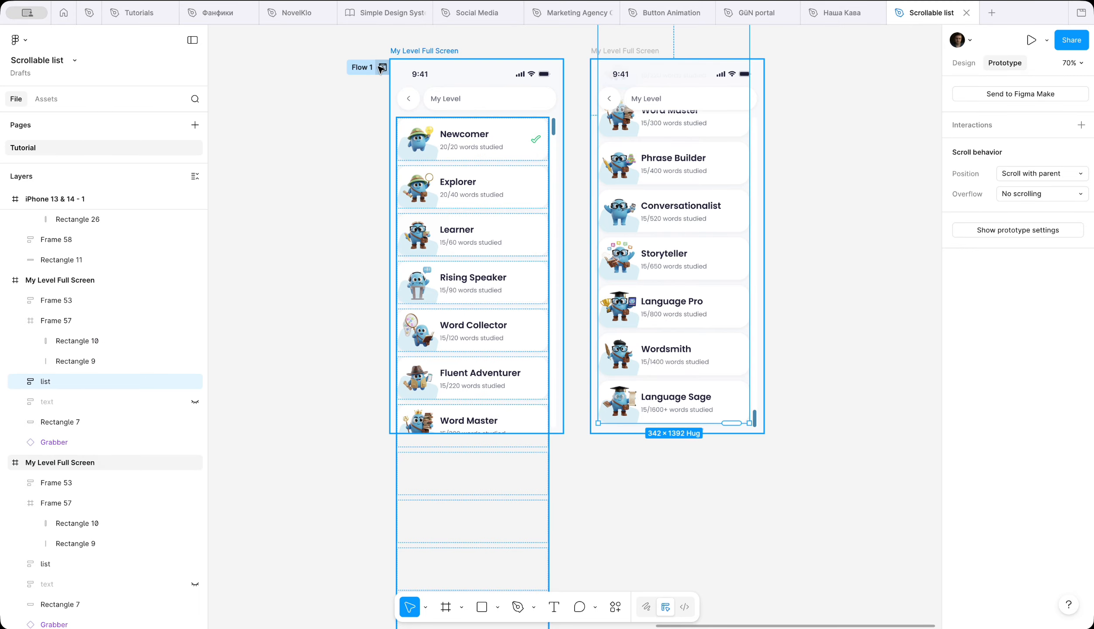
click(383, 67)
drag(336, 173, 590, 29)
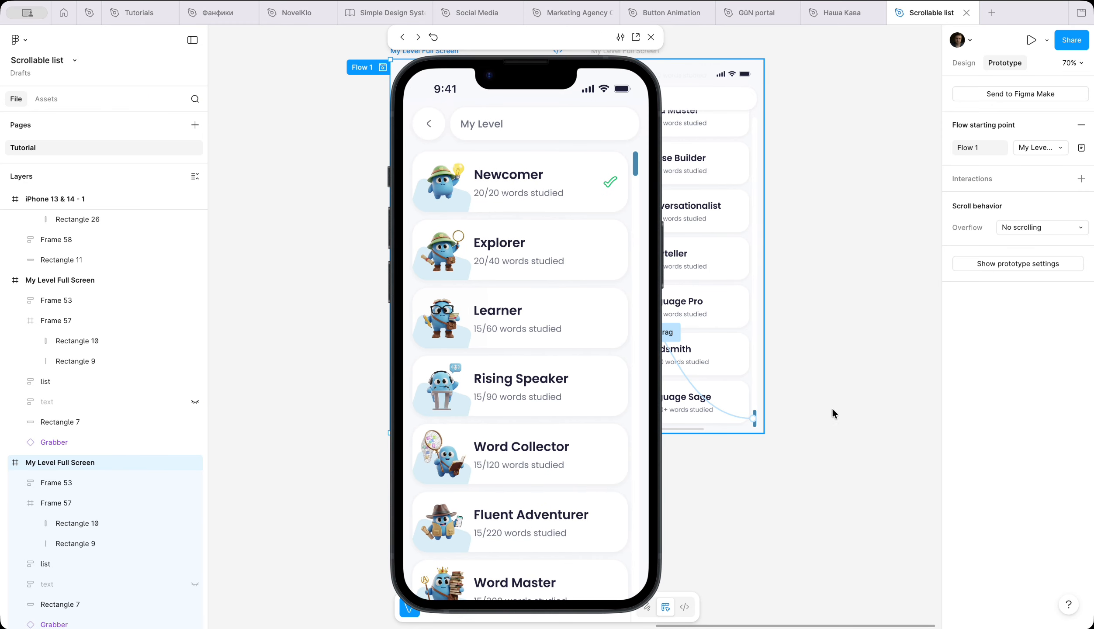